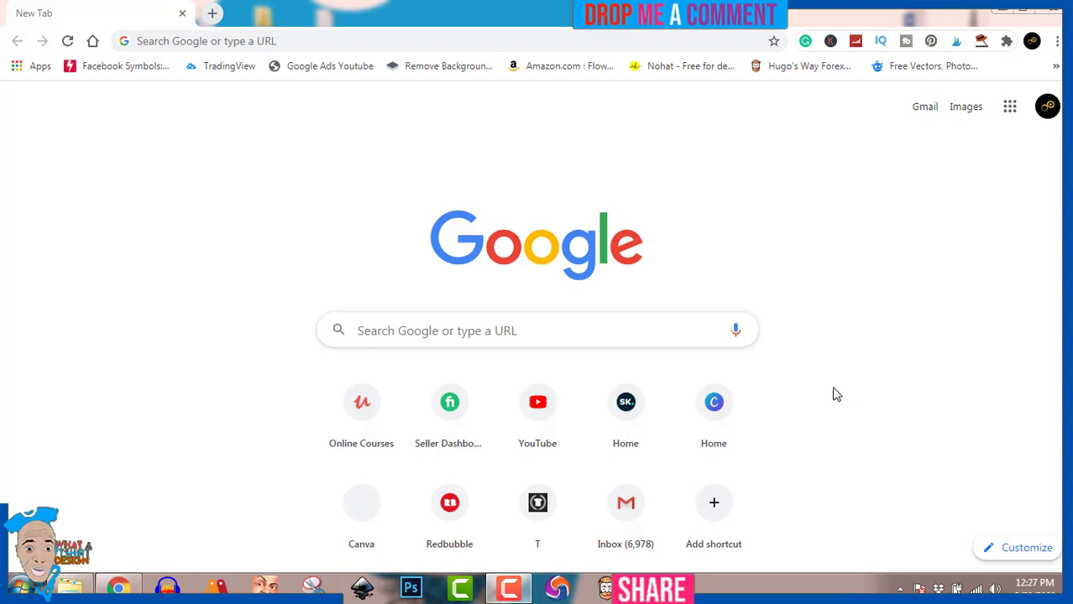
- Open Canva from the new tab page and create a blank custom design measuring 4500 × 5400 px
click(723, 407)
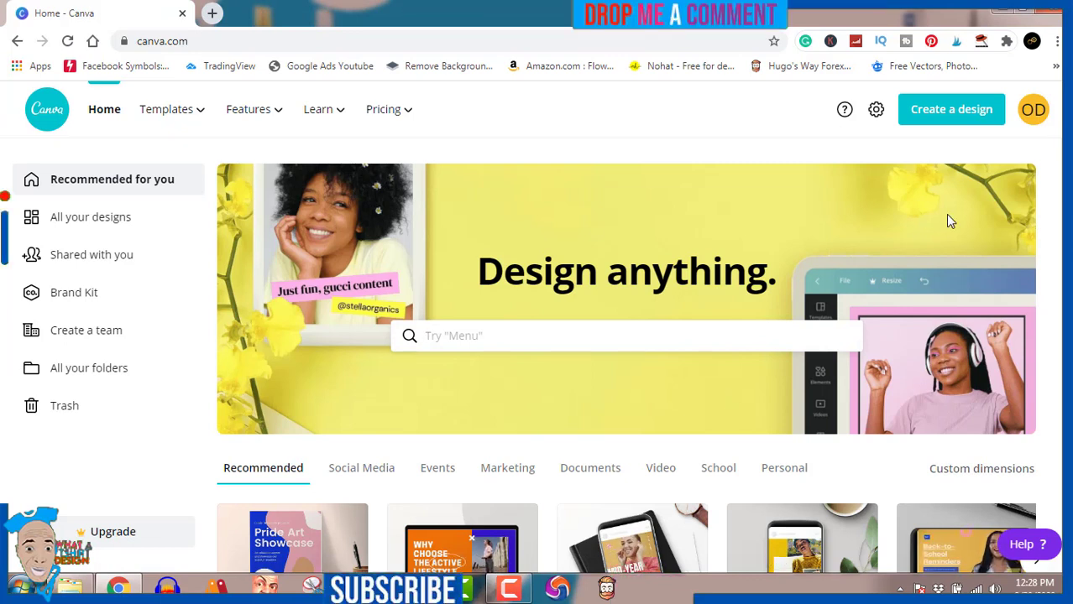
click(954, 119)
click(864, 191)
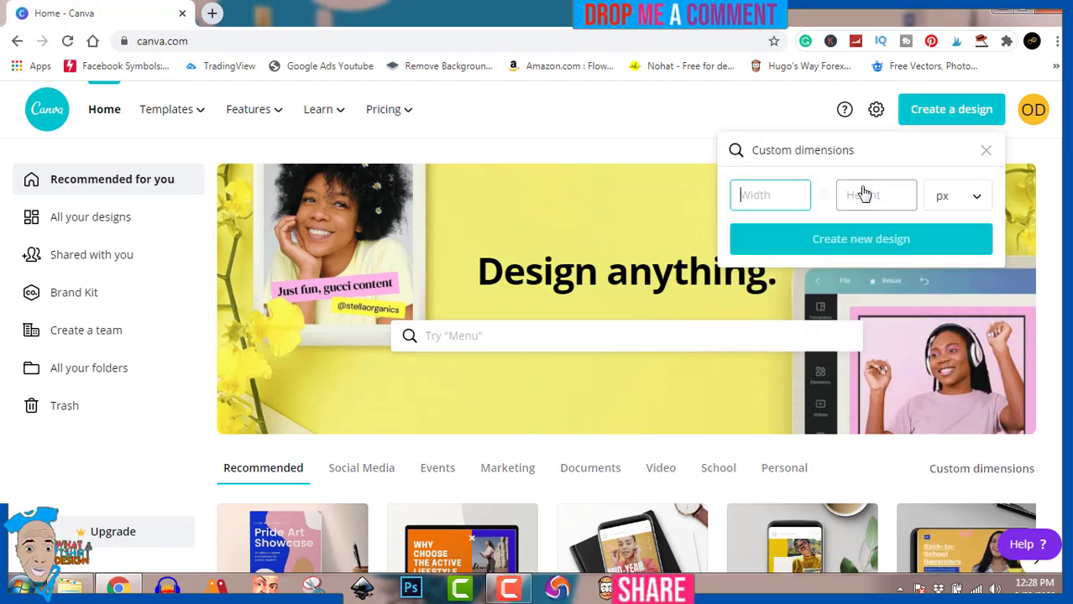
text(4500)
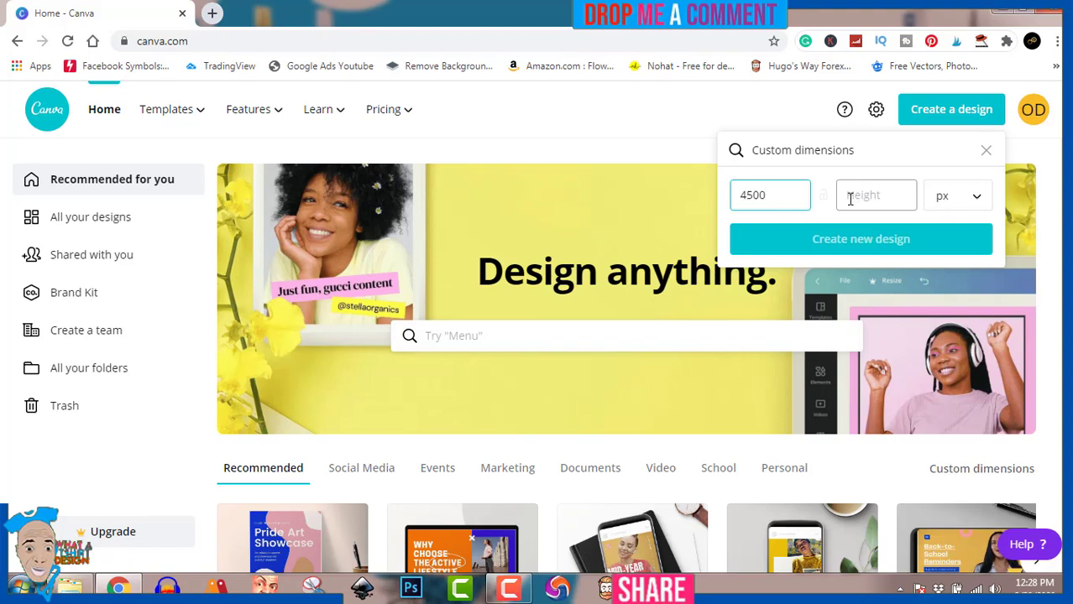
click(849, 198)
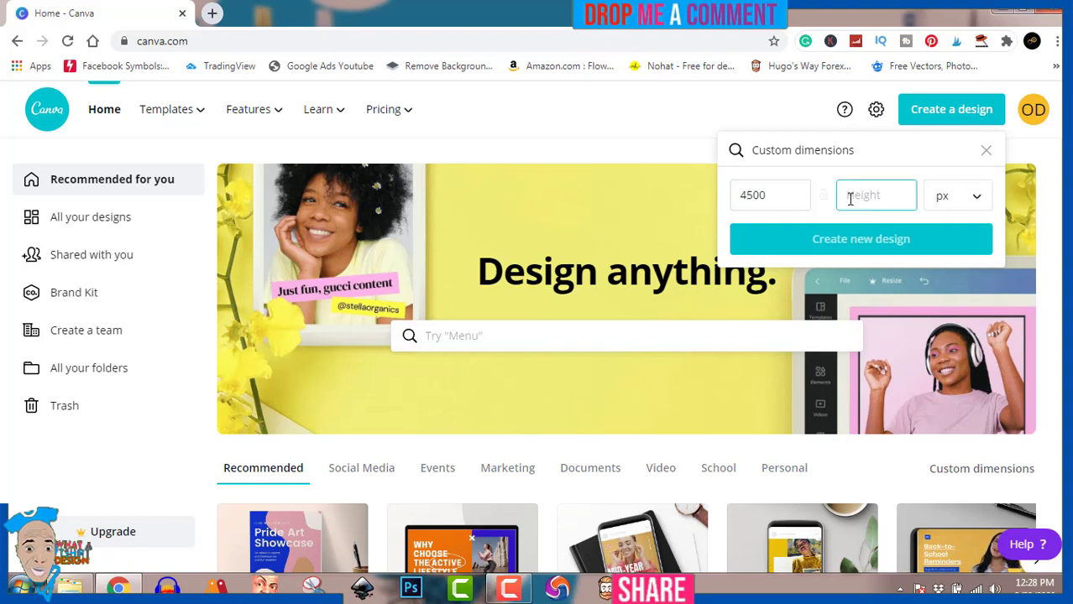
text(5400)
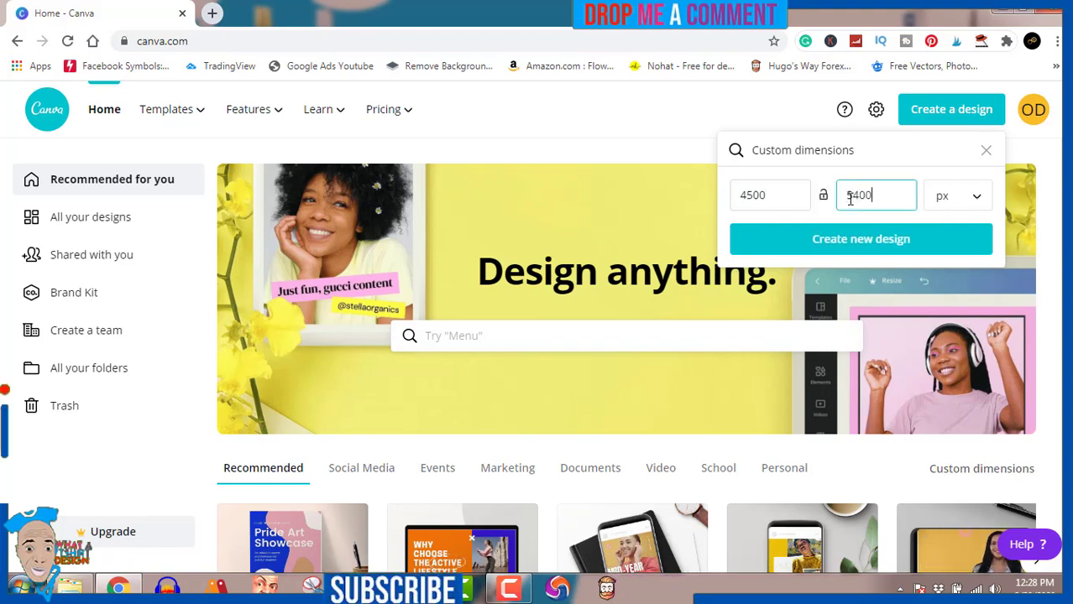
click(876, 241)
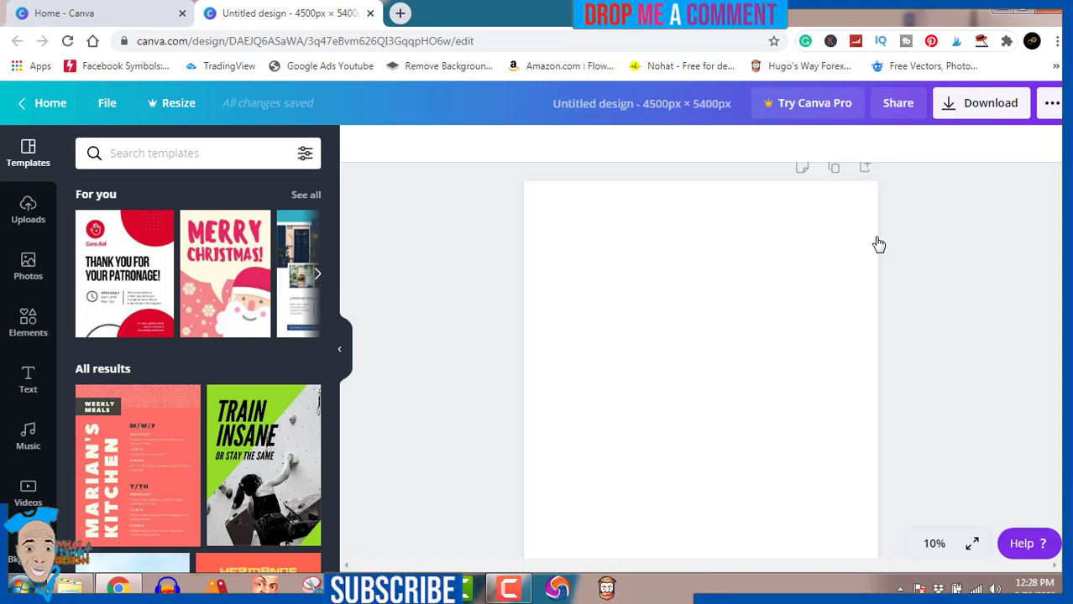
- Add the pink neon "love you" font combination to the page and enlarge it
click(27, 382)
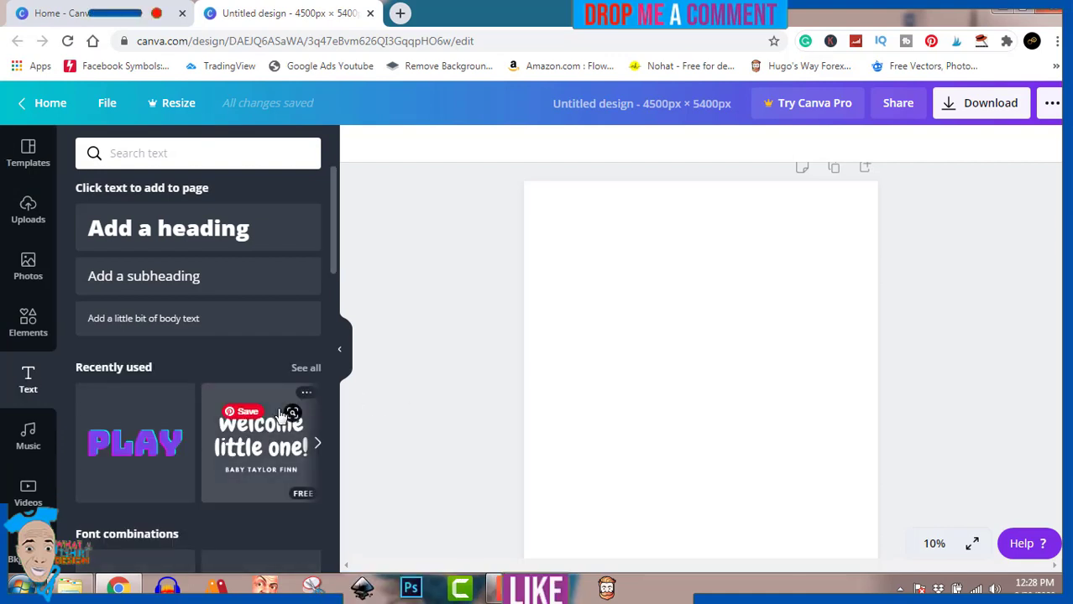
scroll(281, 417, down, 5)
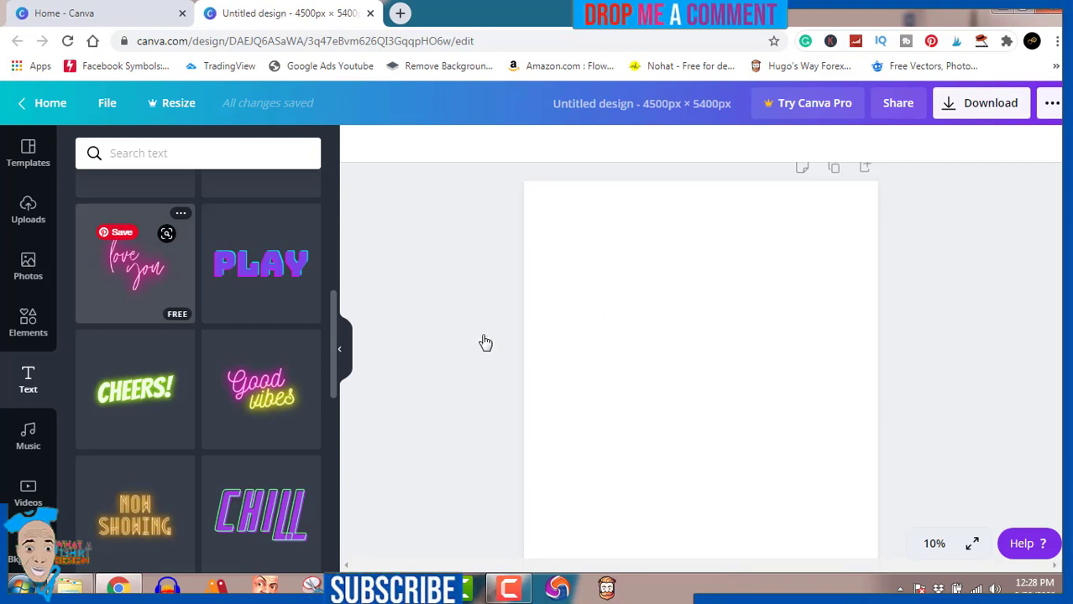
click(170, 291)
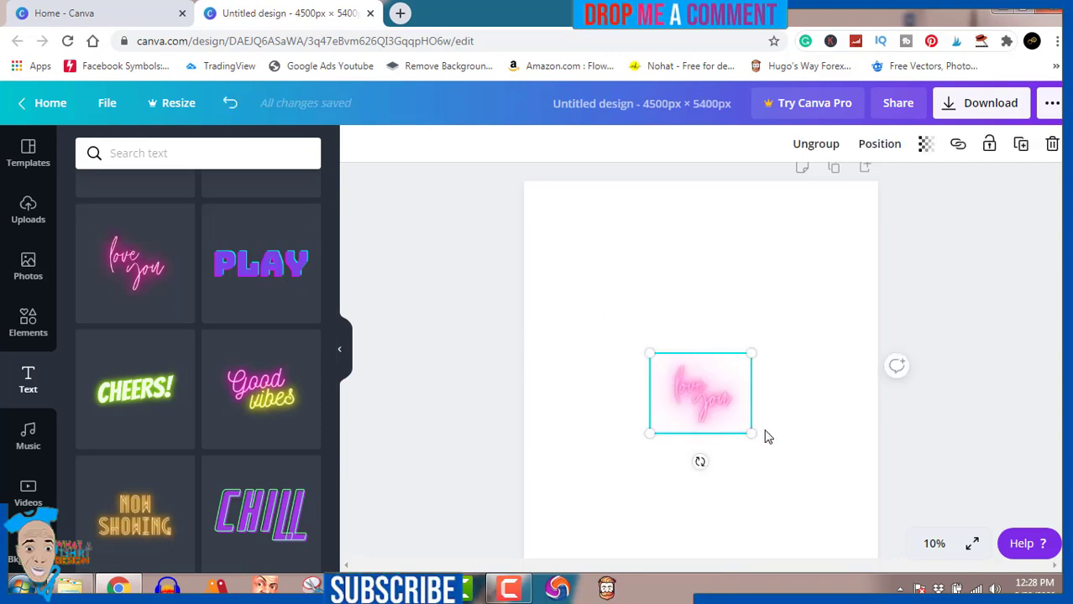
drag(761, 440, 802, 474)
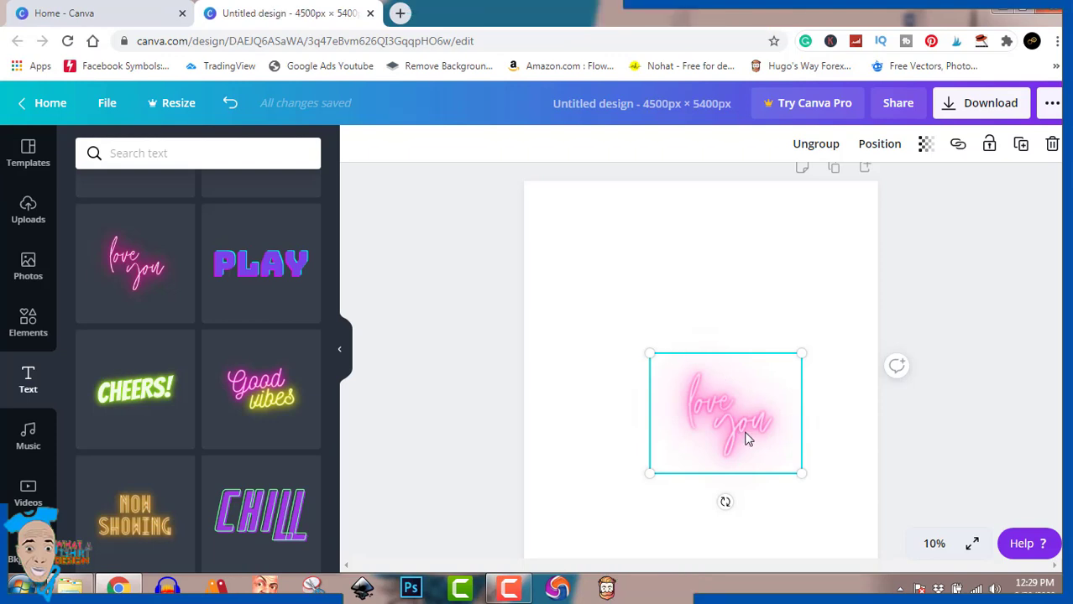
- Change the color of the word "you" in the neon text to yellow
click(735, 407)
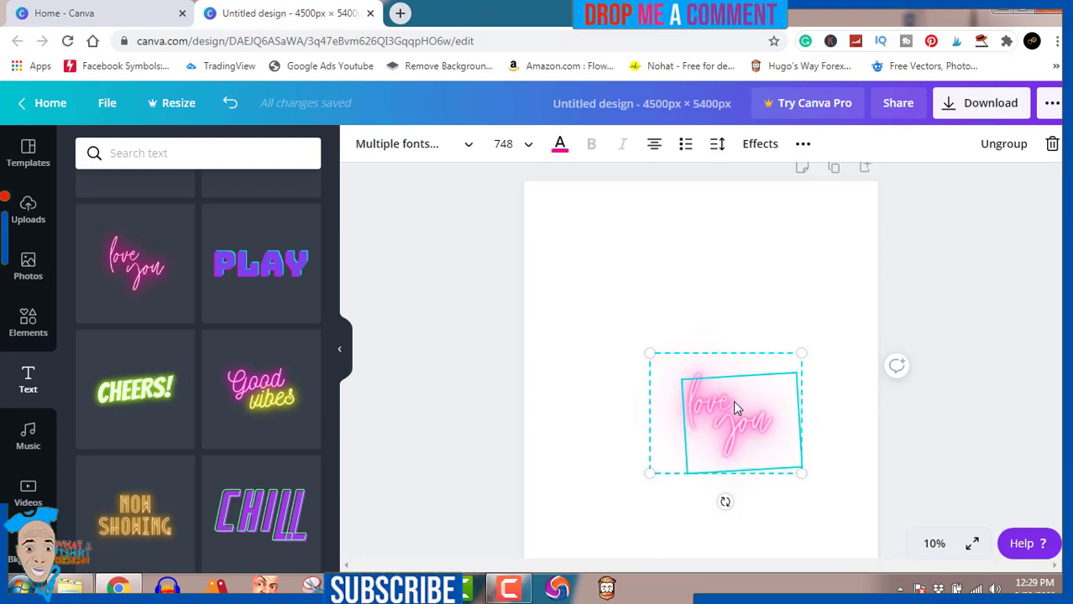
click(560, 145)
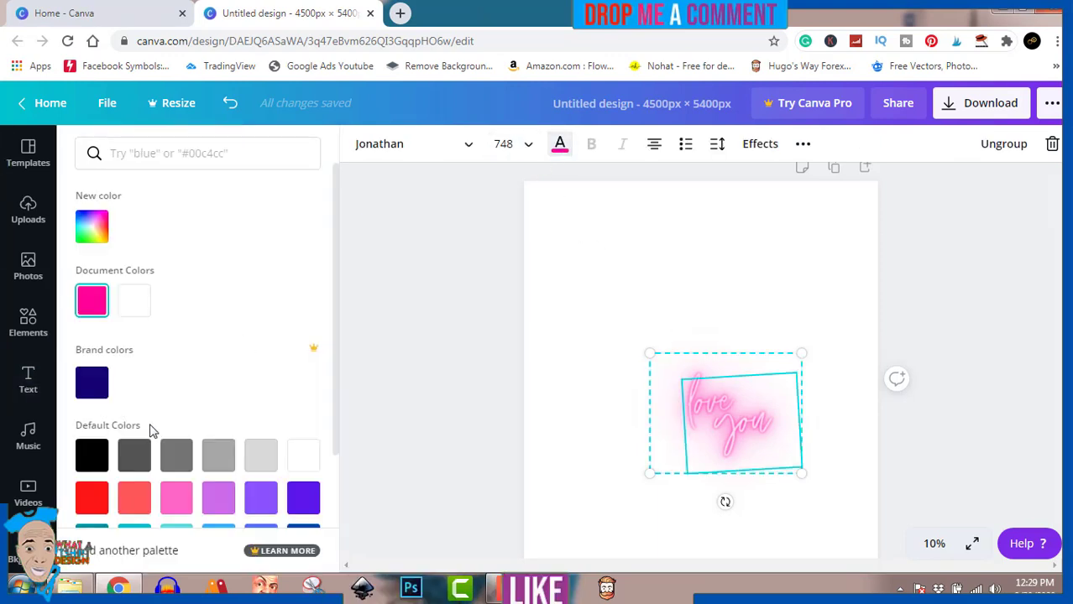
scroll(151, 428, down, 2)
click(222, 500)
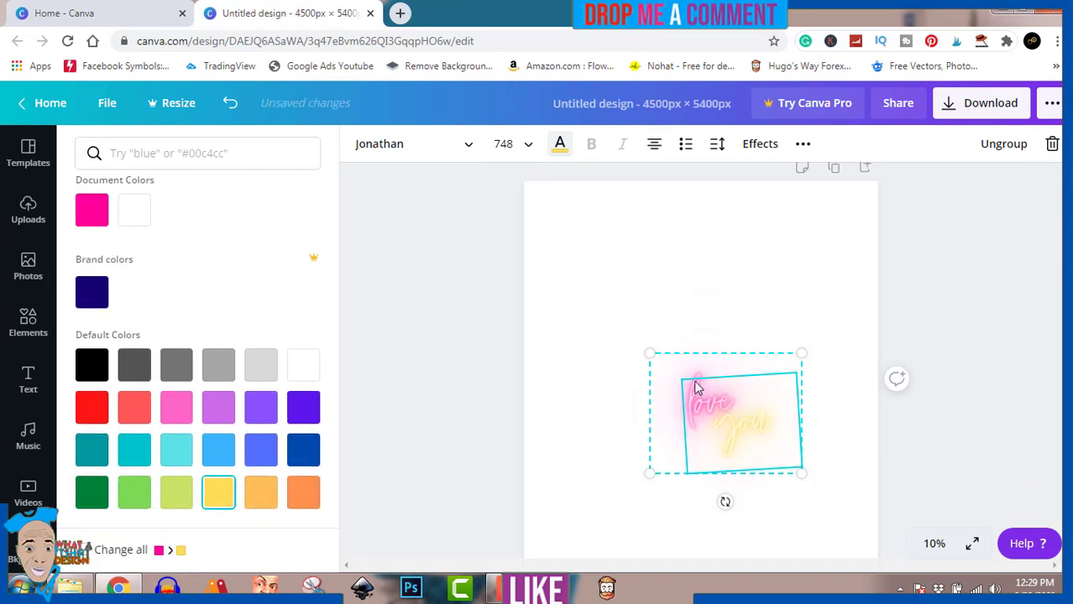
- Ungroup the neon text to try white, yellow, pink, black and purple on both words, and delete it from the page
click(997, 144)
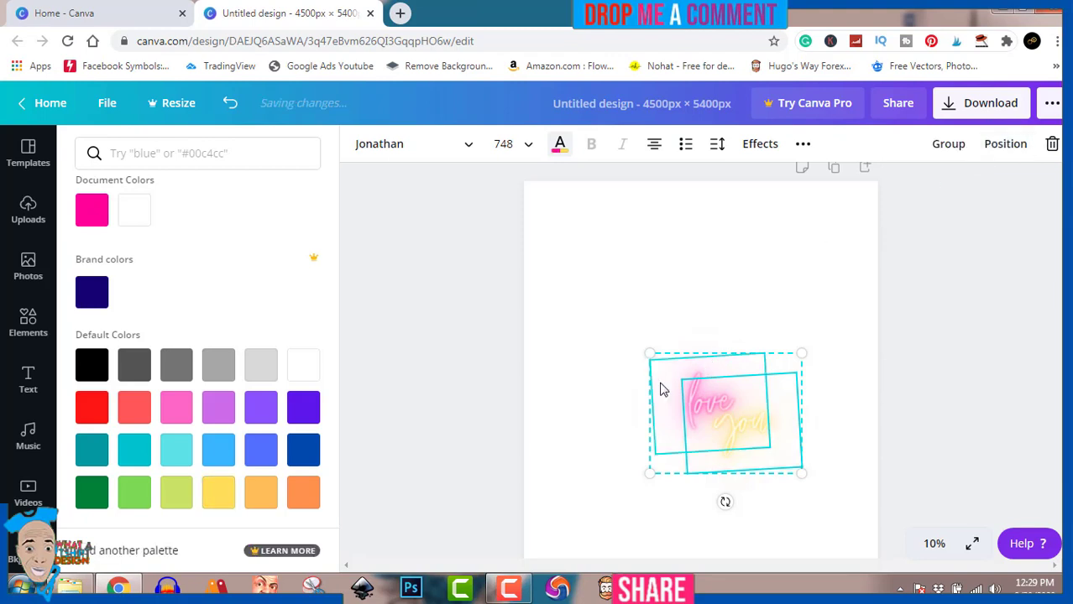
click(561, 149)
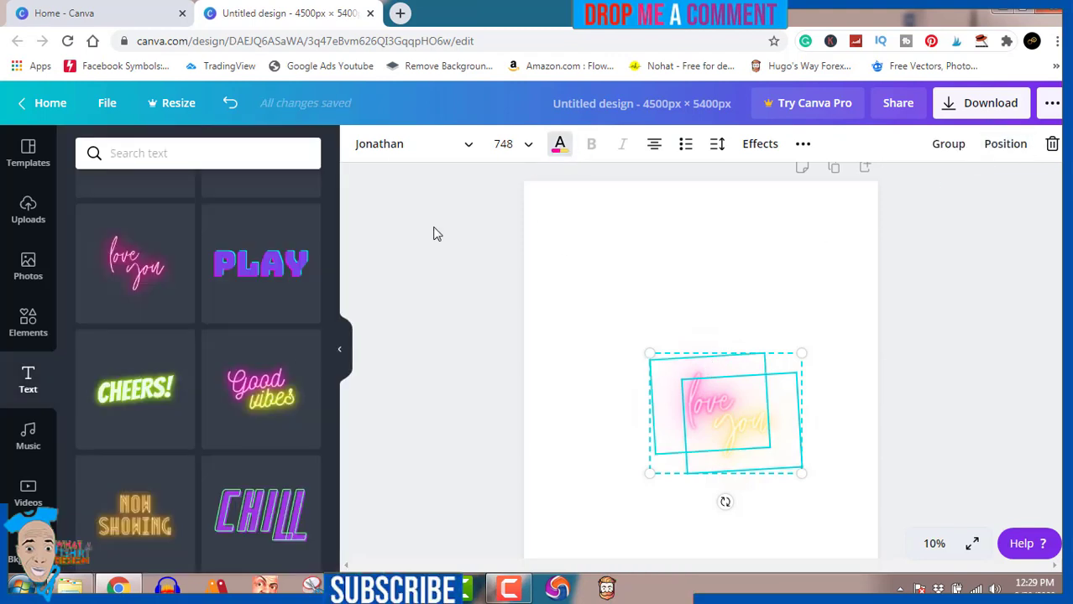
click(560, 146)
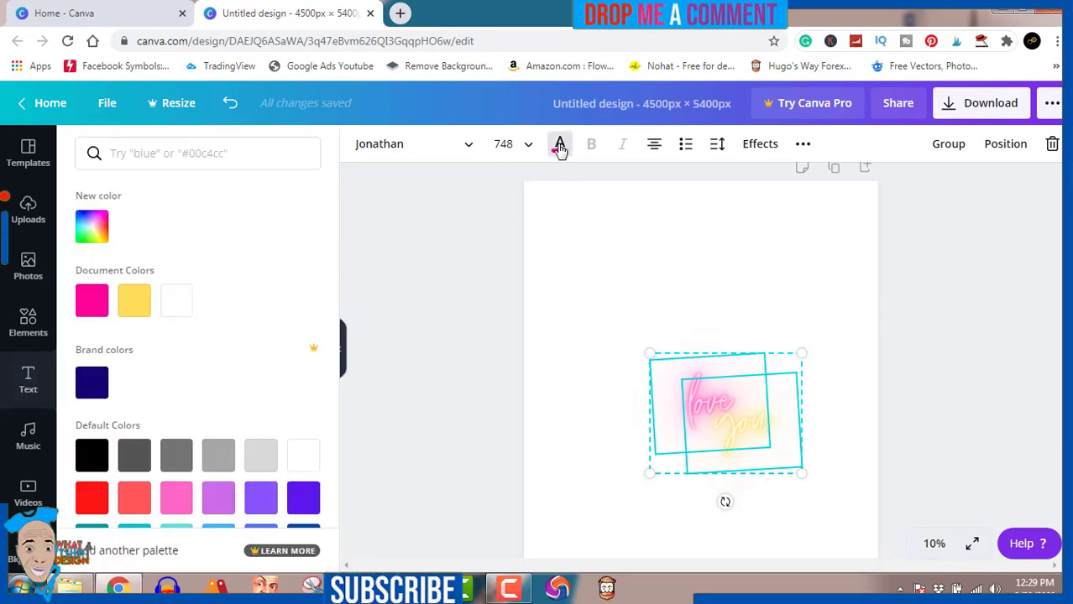
click(176, 301)
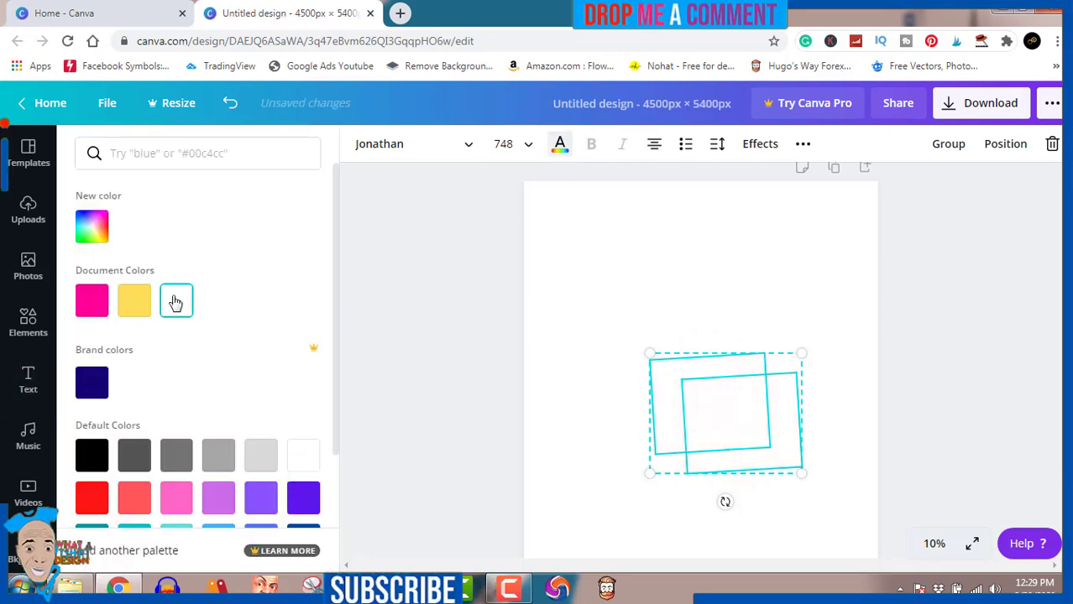
click(134, 309)
click(80, 315)
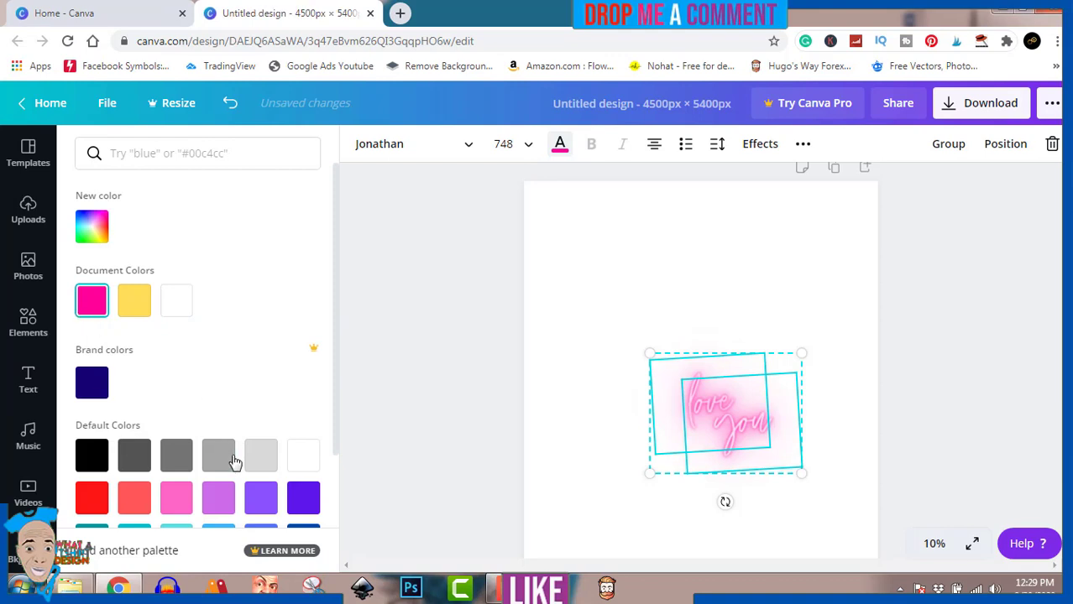
click(92, 458)
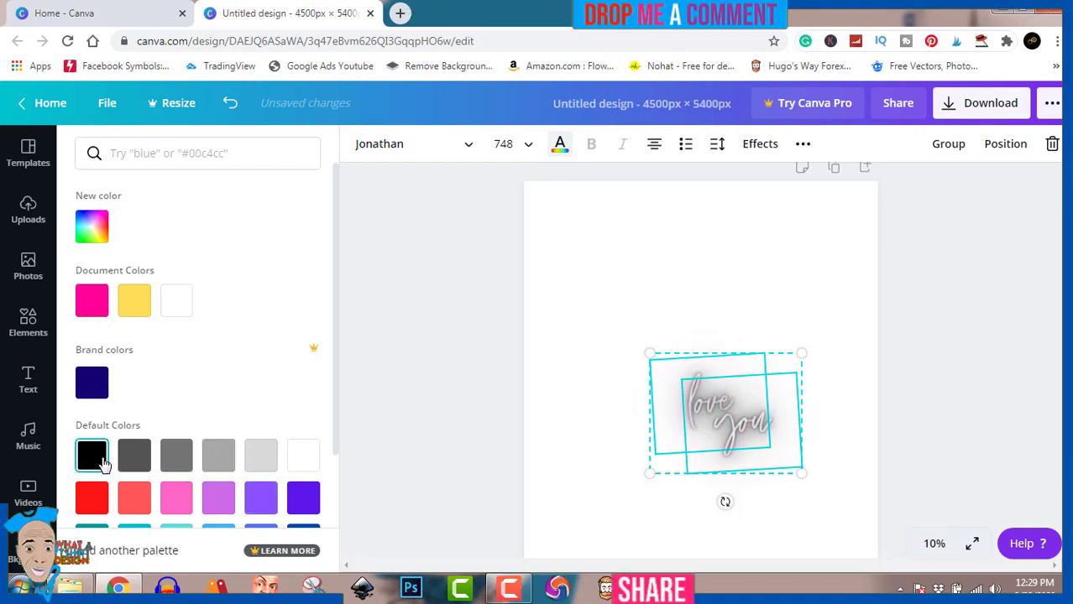
click(269, 503)
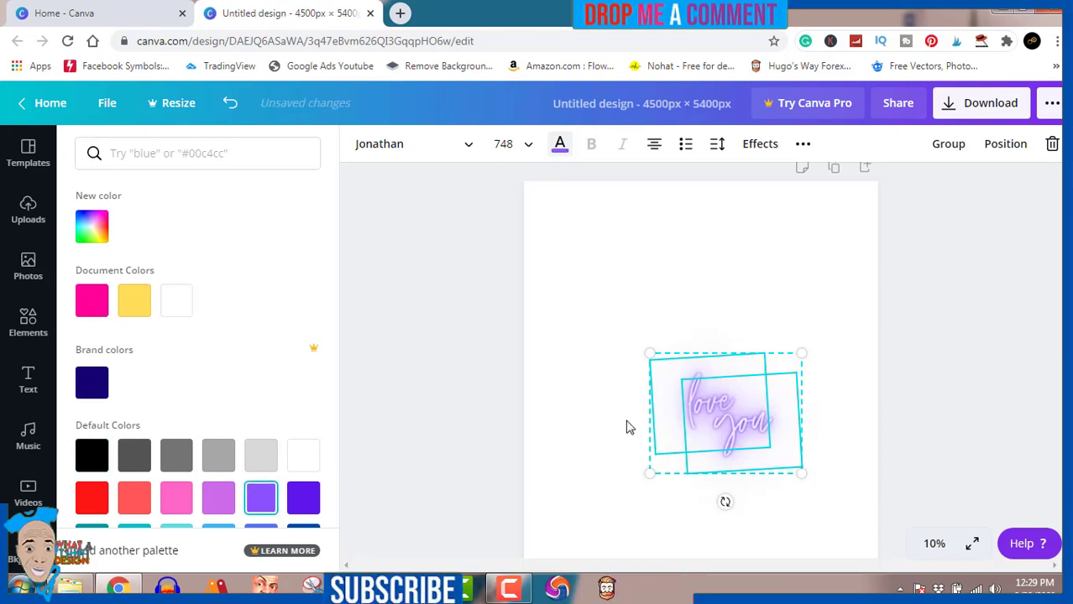
key(Delete)
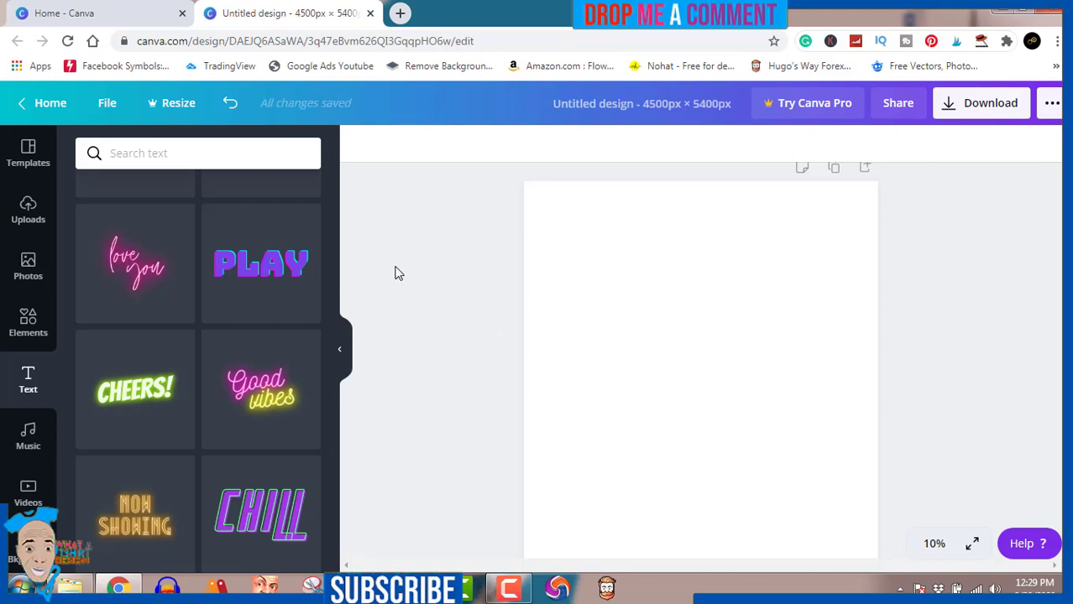
- Add the "WOW!" font combination, enlarge it to font size 890 and center it horizontally on the page
scroll(398, 308, down, 2)
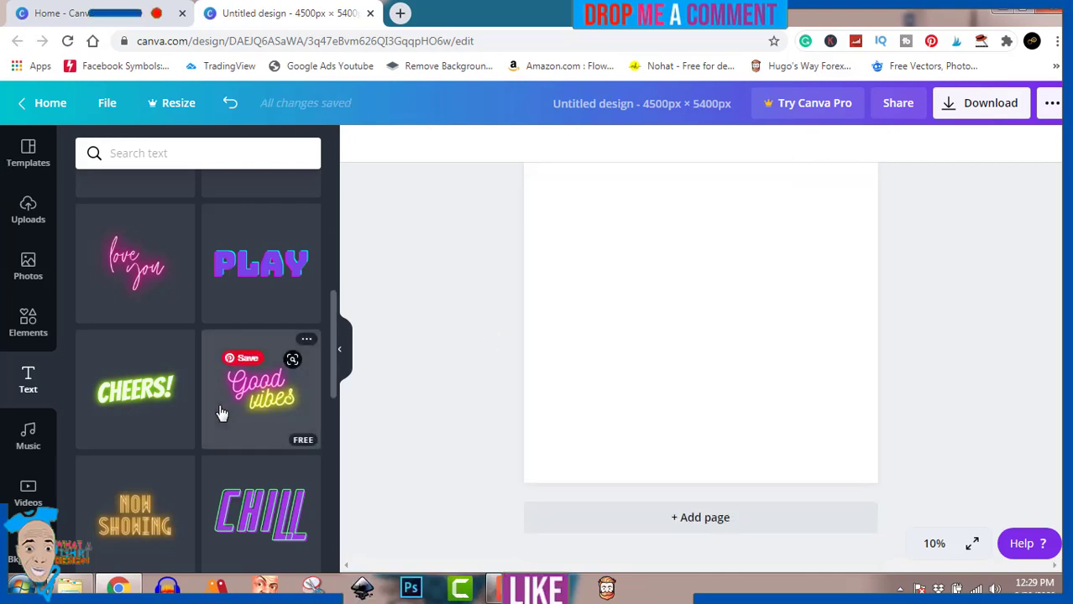
scroll(220, 412, down, 3)
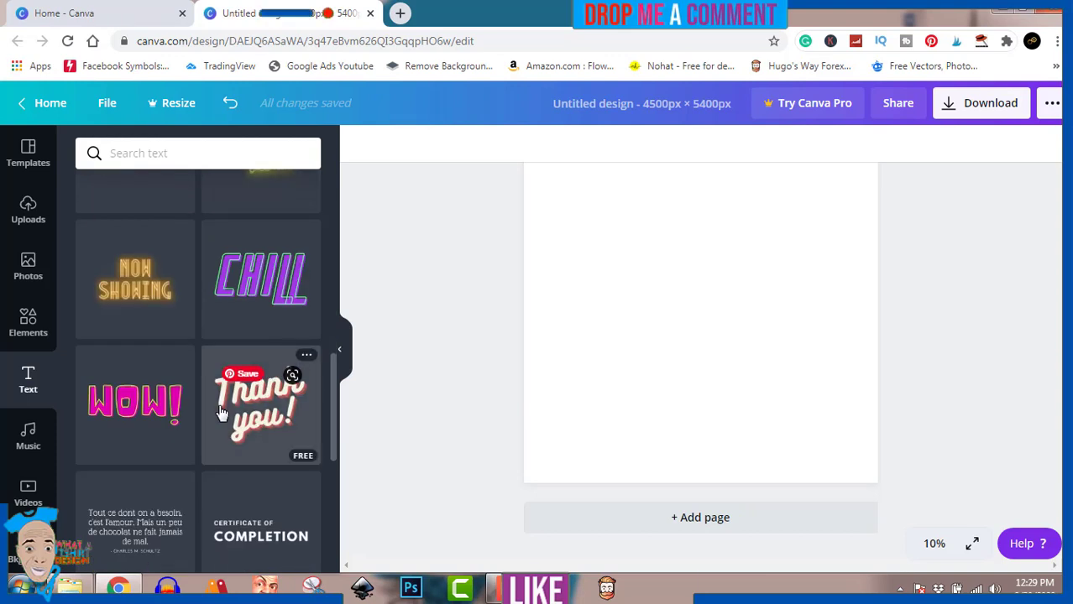
click(122, 407)
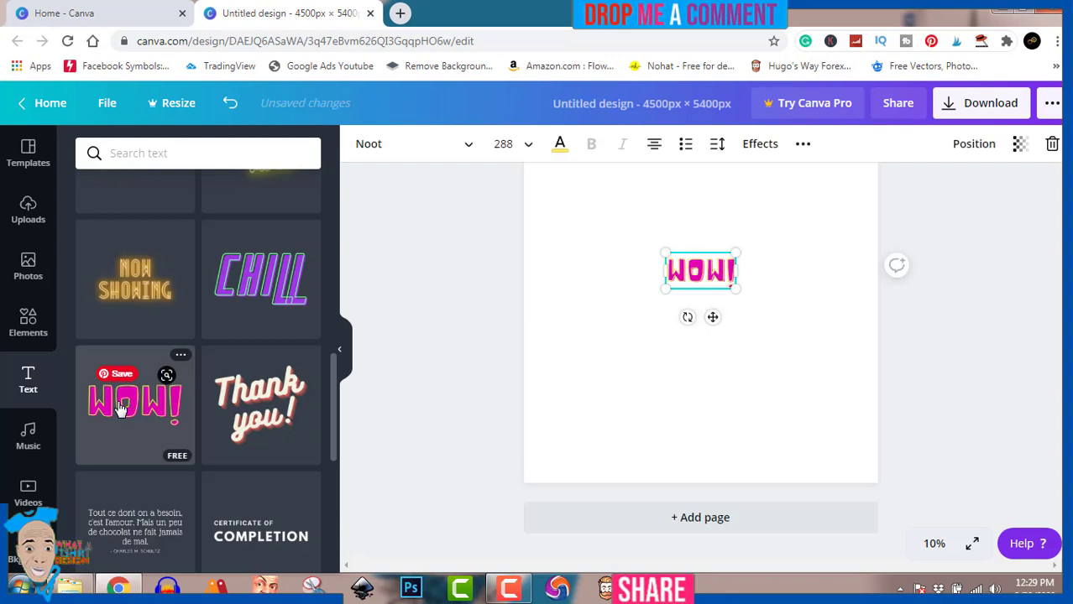
drag(732, 291, 877, 390)
drag(822, 310, 746, 321)
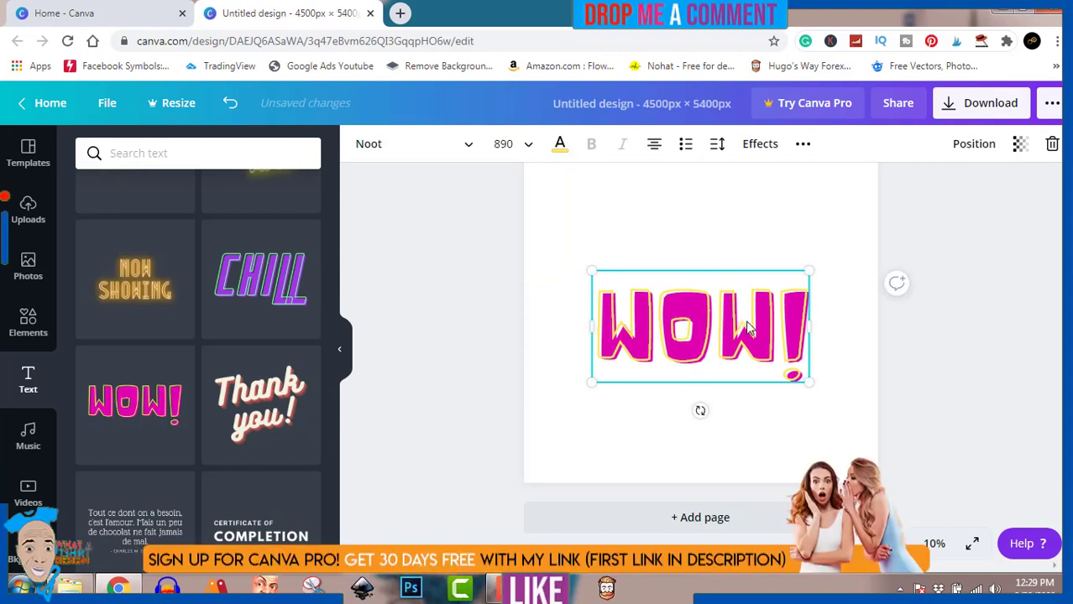
- Replace the "WOW!" text with "H NEY", leaving a letter-wide gap between the H and the N
double_click(747, 325)
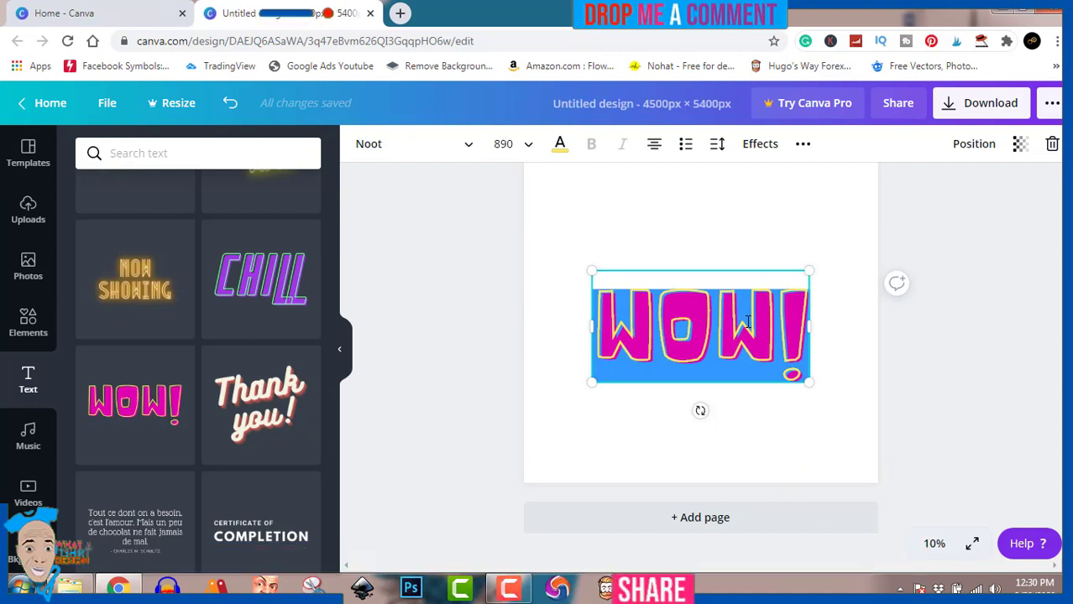
text(H)
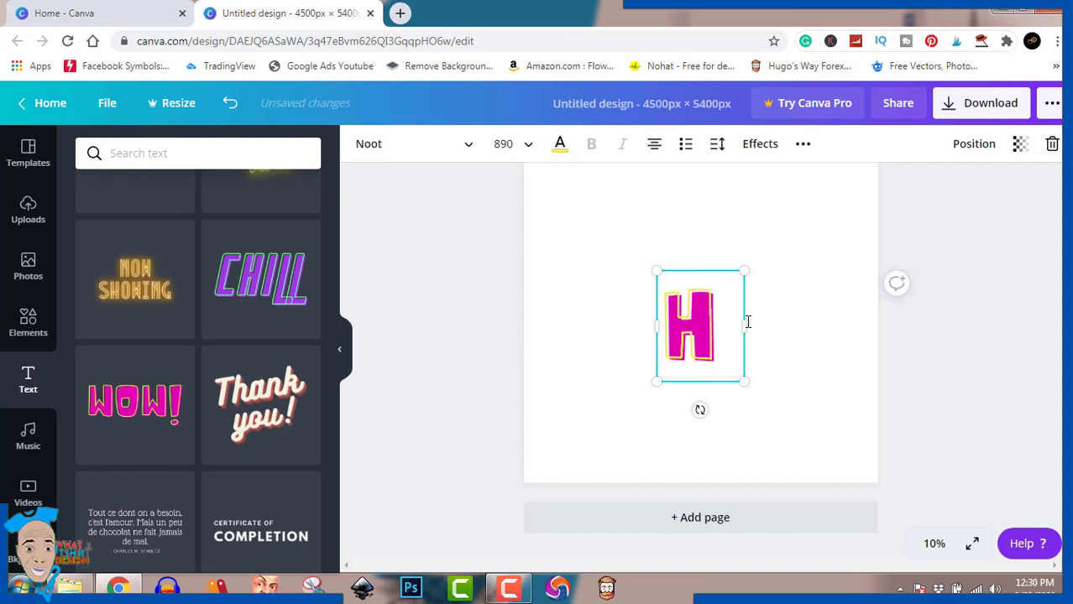
text( N)
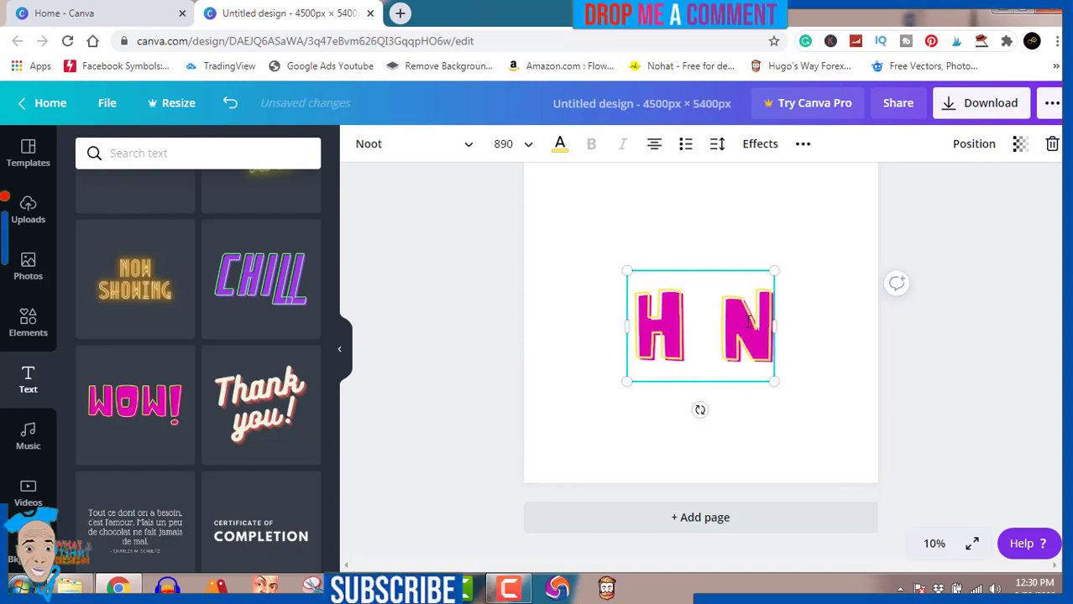
text(EY)
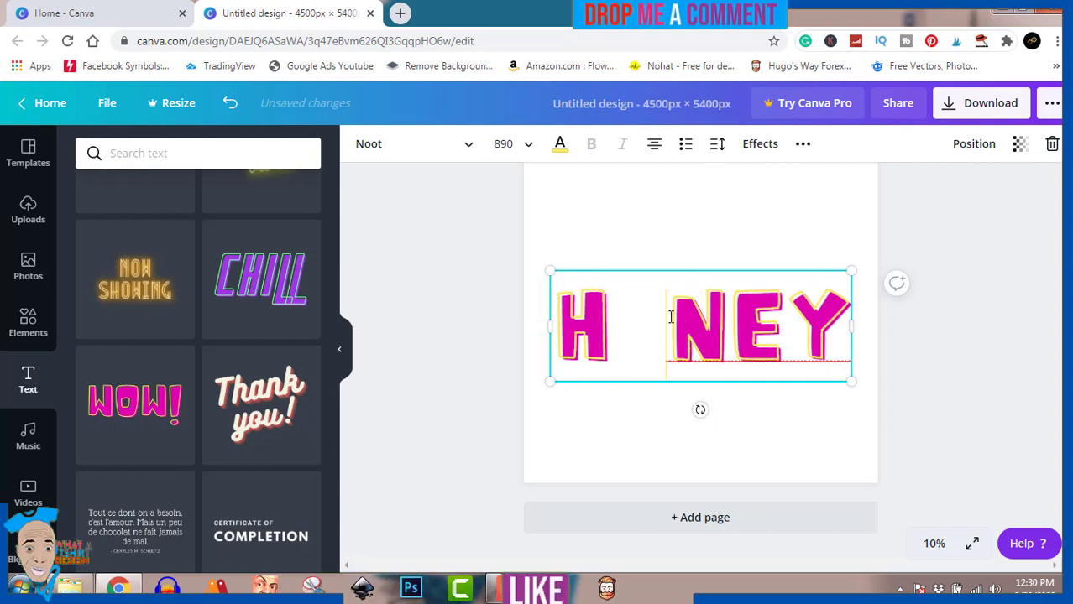
click(917, 407)
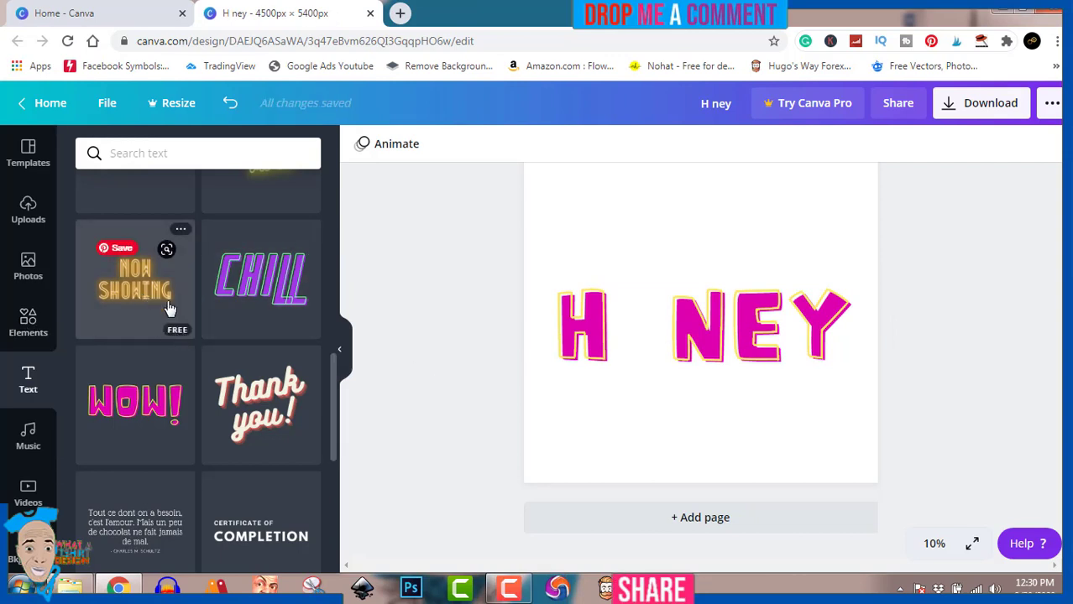
- Add the pink neon "love you" font combination, ungroup it and delete the word "you"
scroll(209, 336, up, 2)
scroll(207, 335, down, 5)
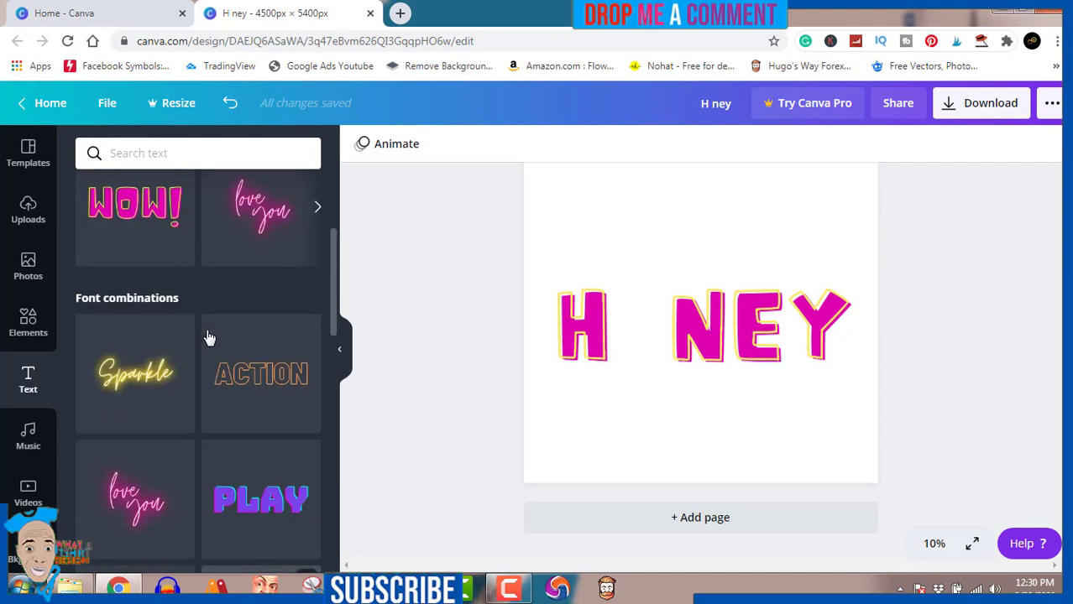
click(225, 211)
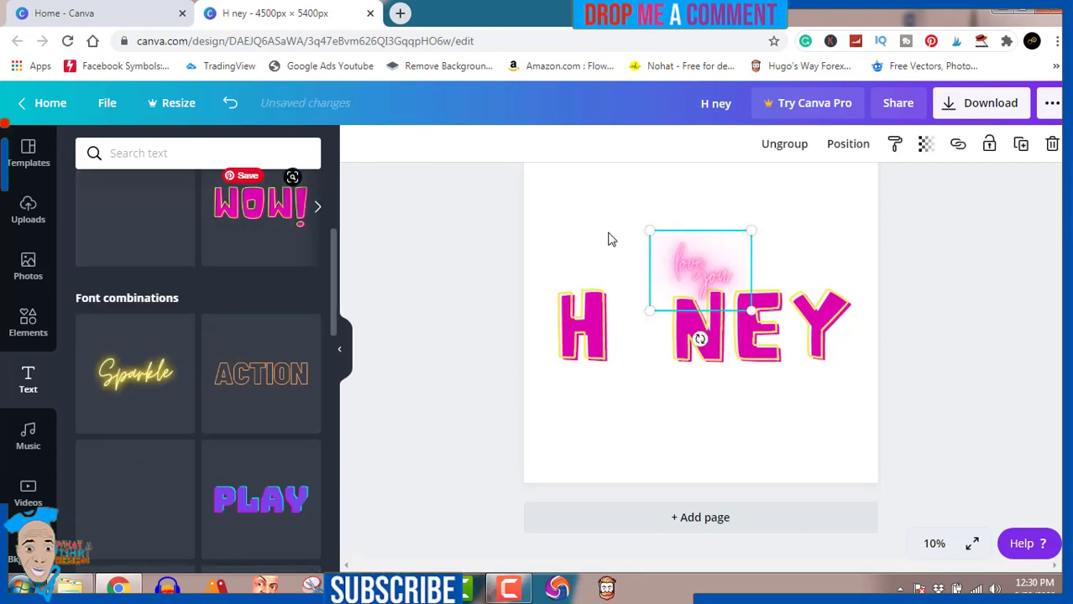
click(694, 260)
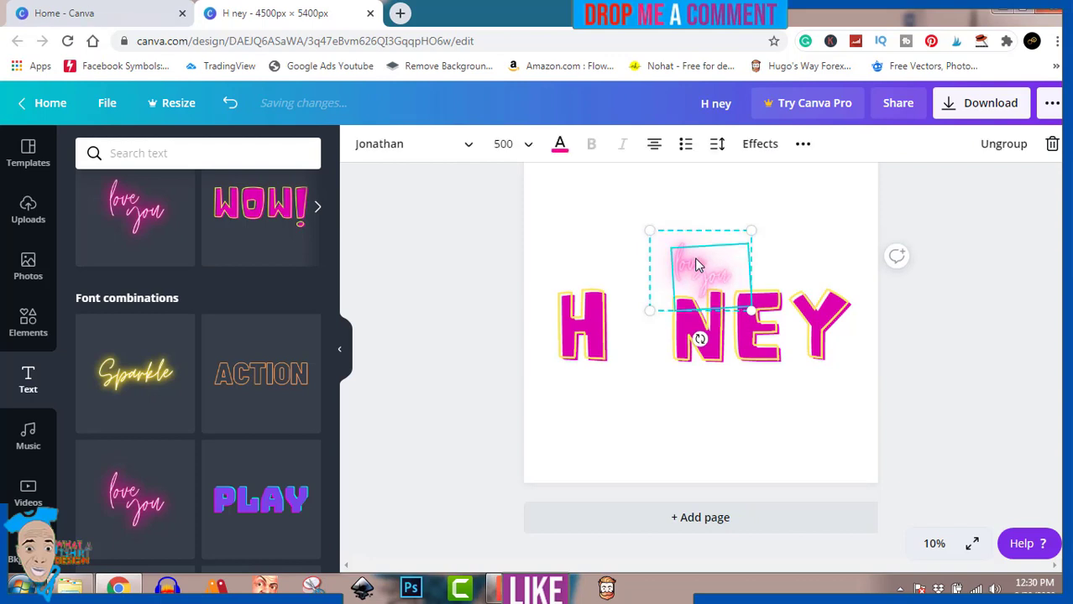
click(984, 144)
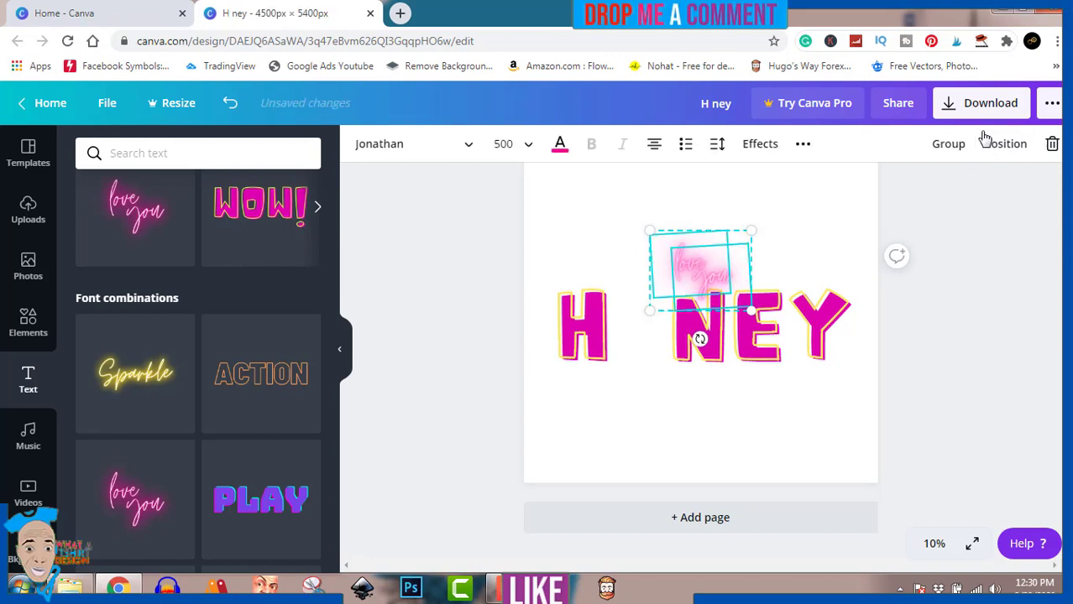
click(1007, 235)
click(715, 275)
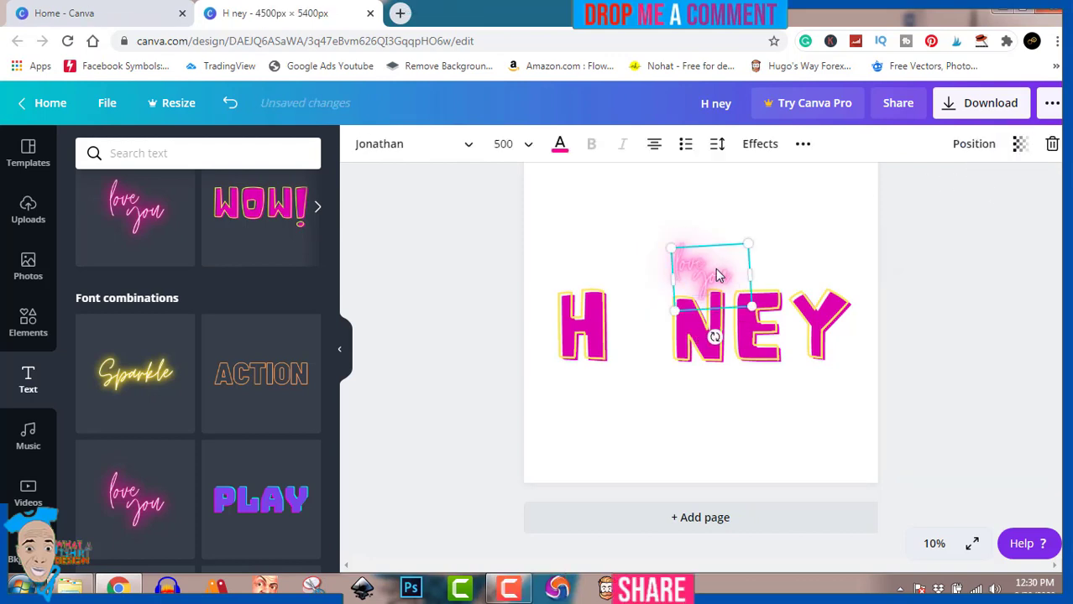
key(Delete)
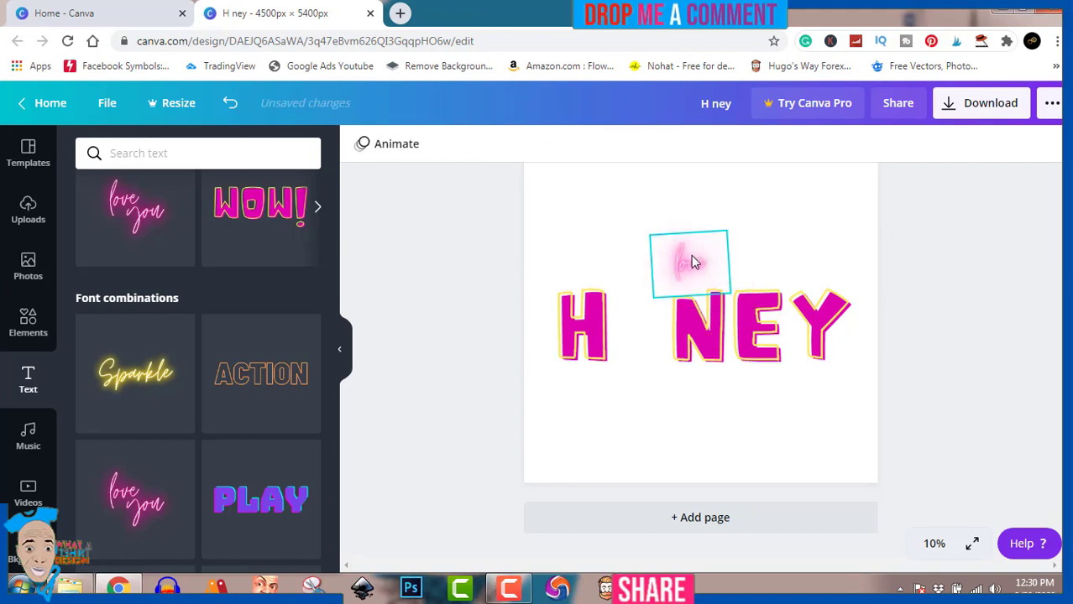
- Change the font of the neon word "love" to Nickainley
click(693, 263)
double_click(693, 263)
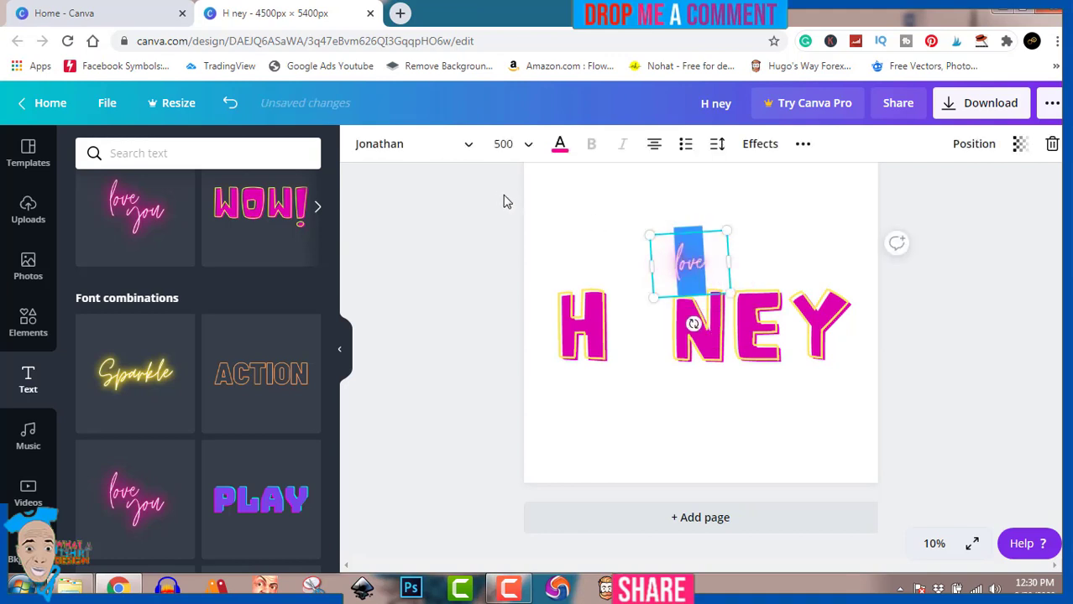
click(469, 149)
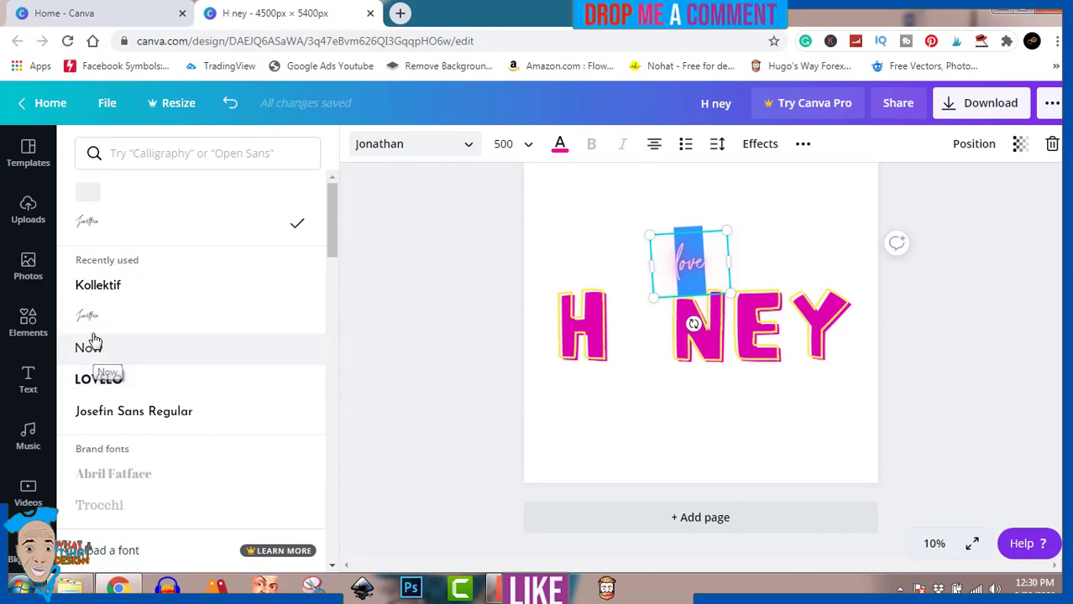
scroll(87, 317, down, 6)
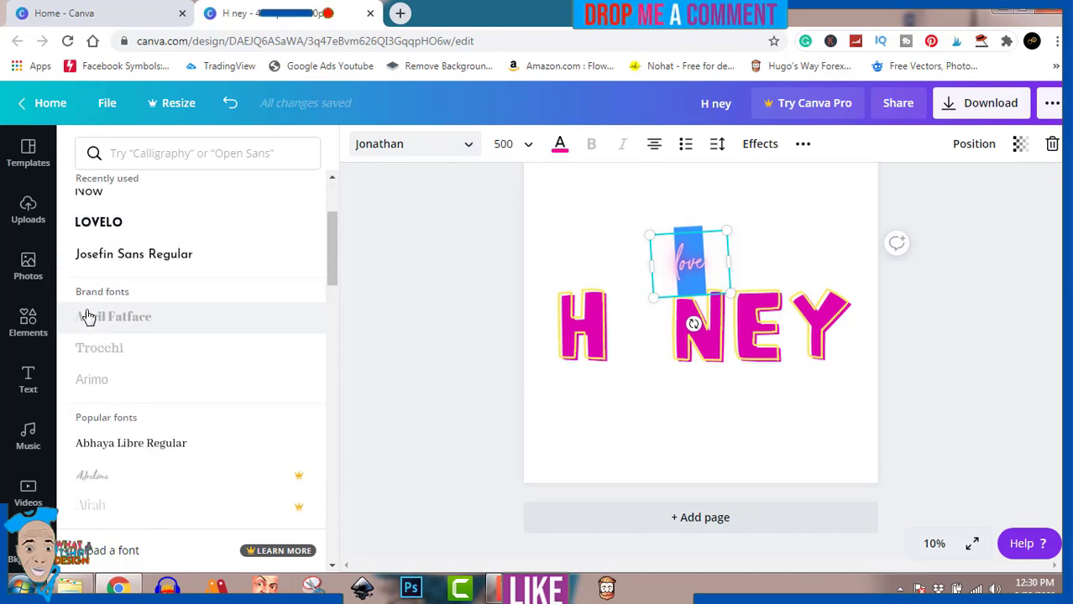
scroll(87, 316, down, 7)
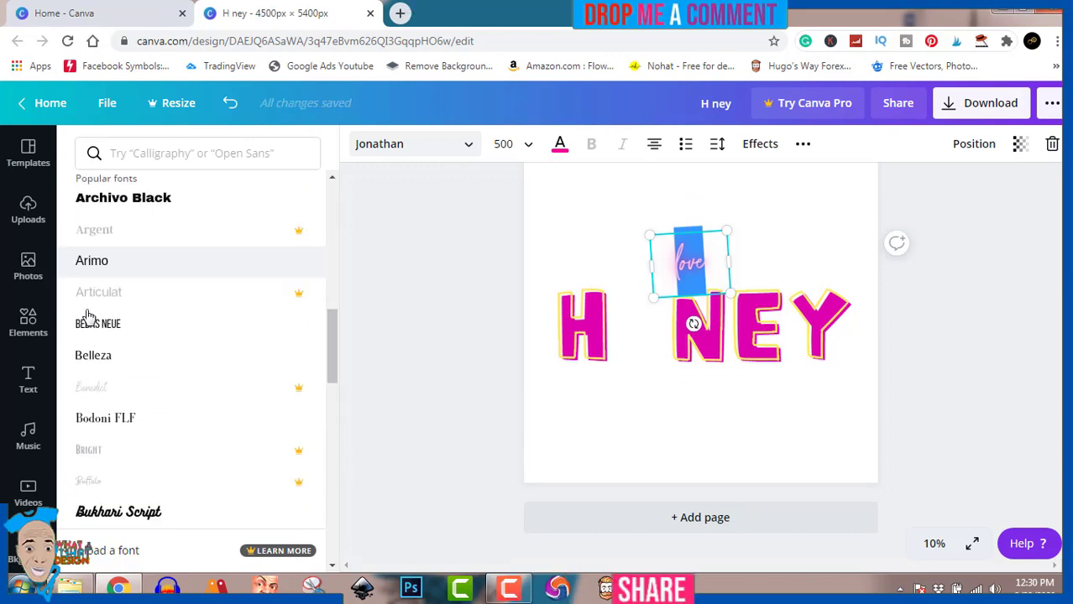
scroll(87, 316, down, 8)
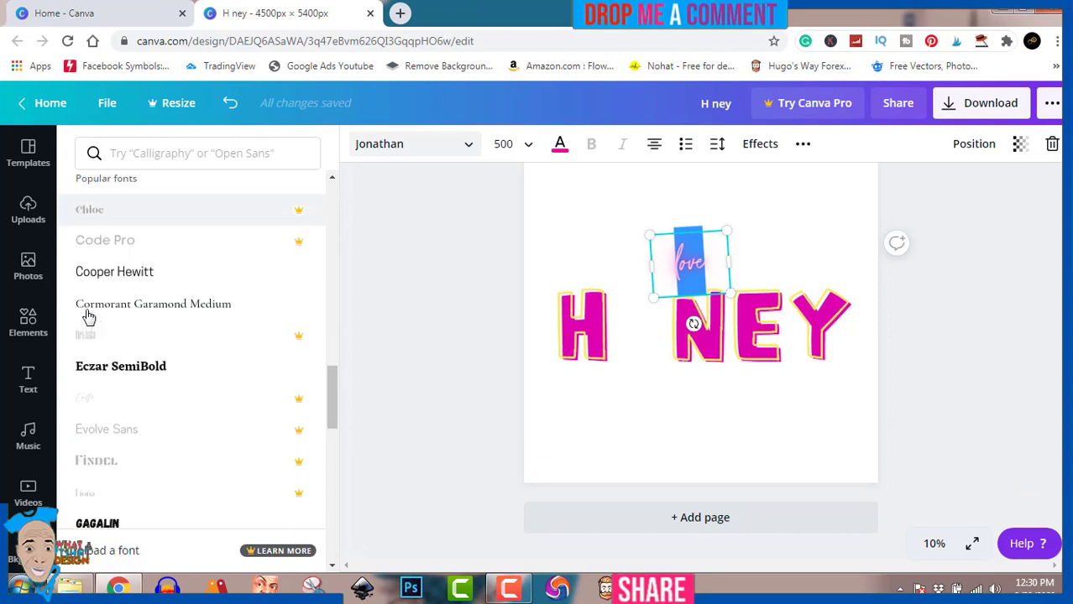
scroll(87, 316, down, 5)
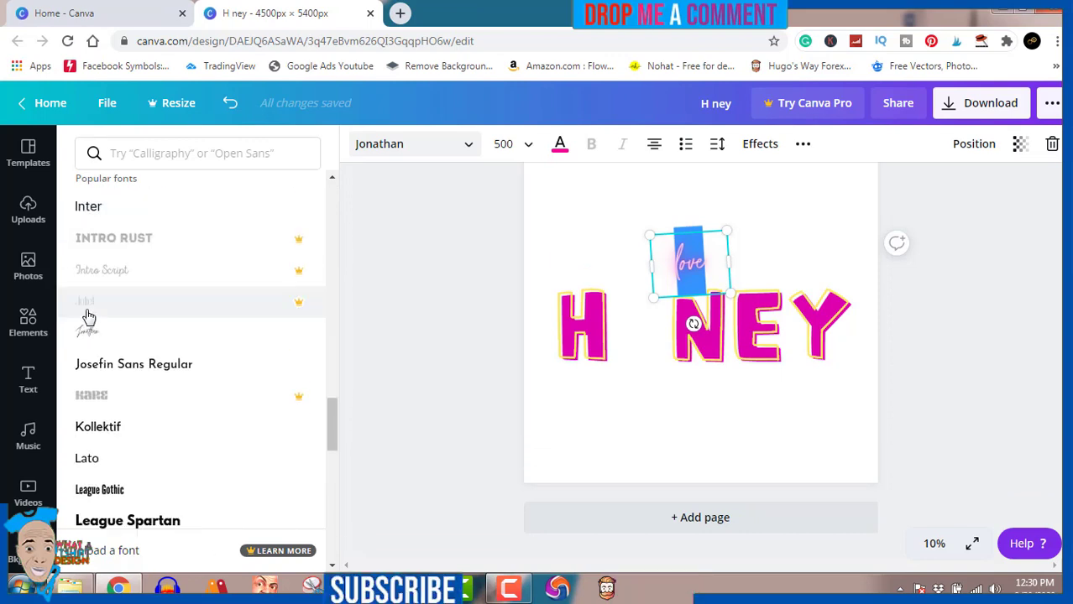
scroll(87, 317, down, 5)
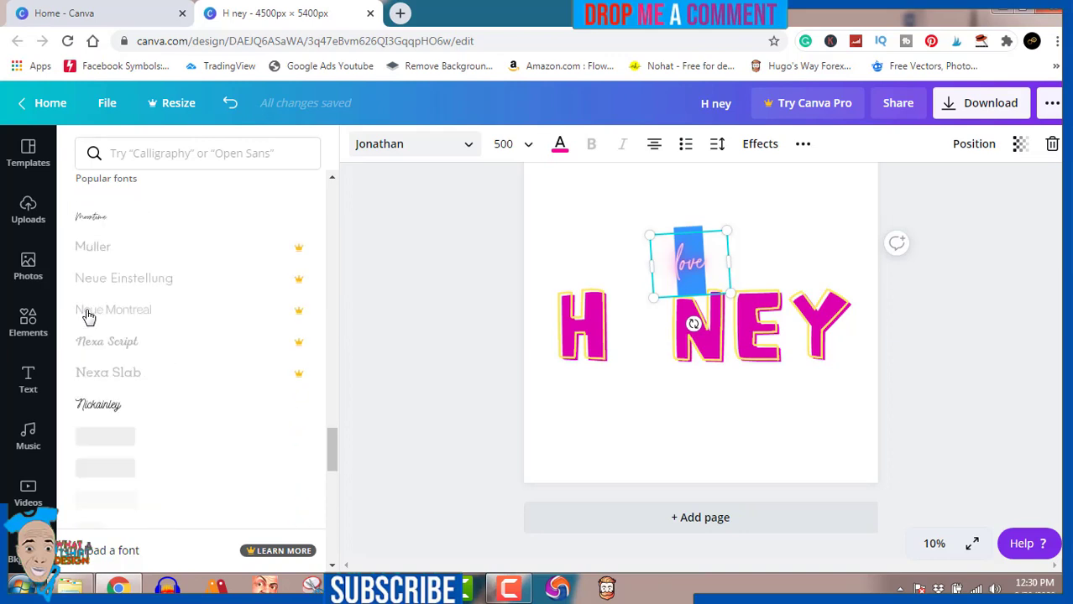
click(96, 319)
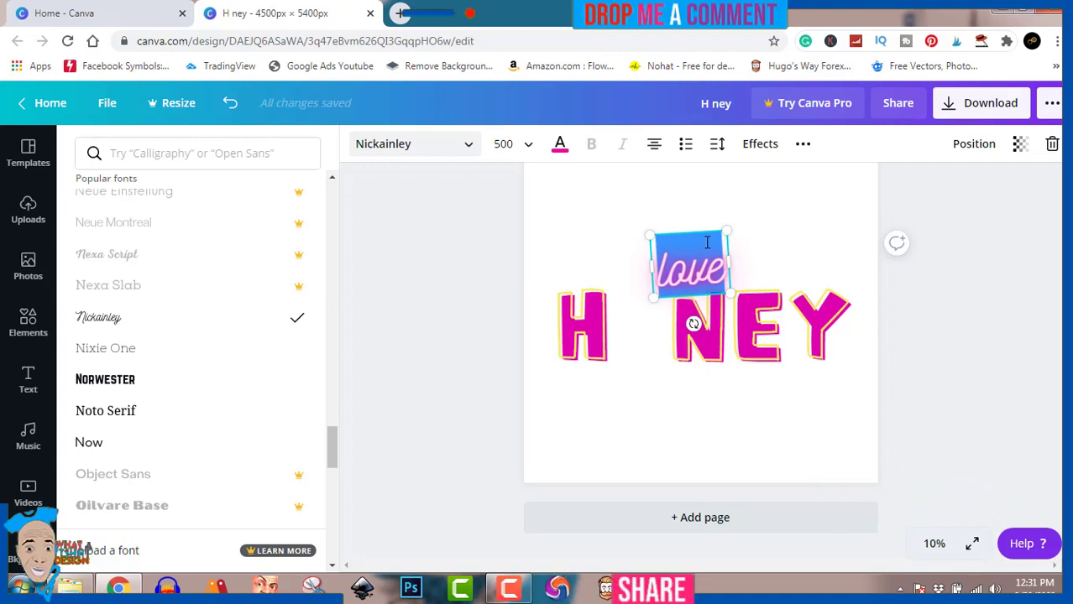
- Replace the word "love" with "sweet like" and widen its text box so the words fit on one line
text(L)
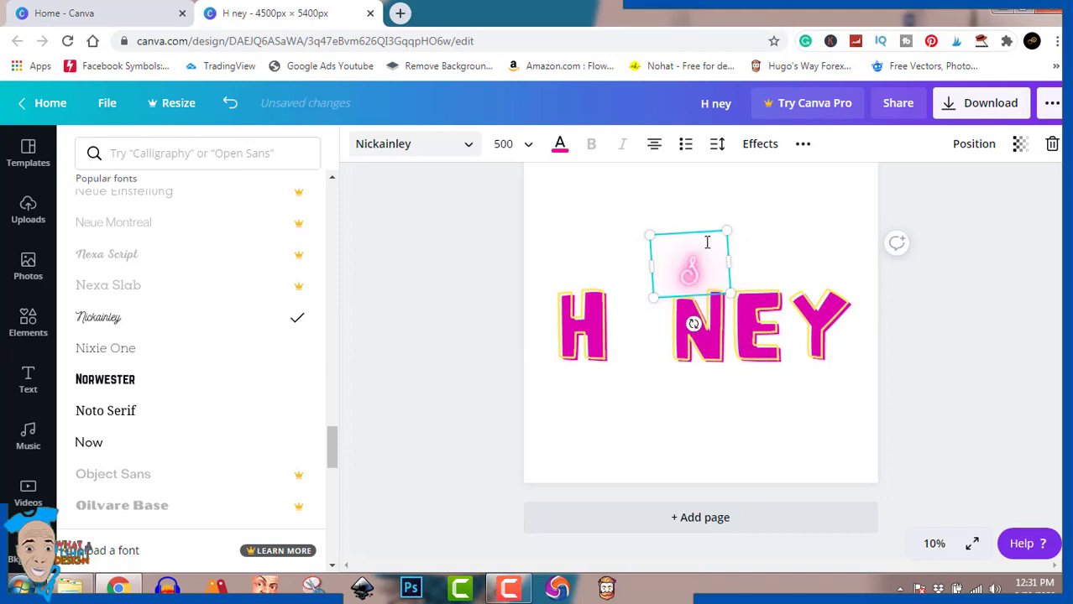
text(wee)
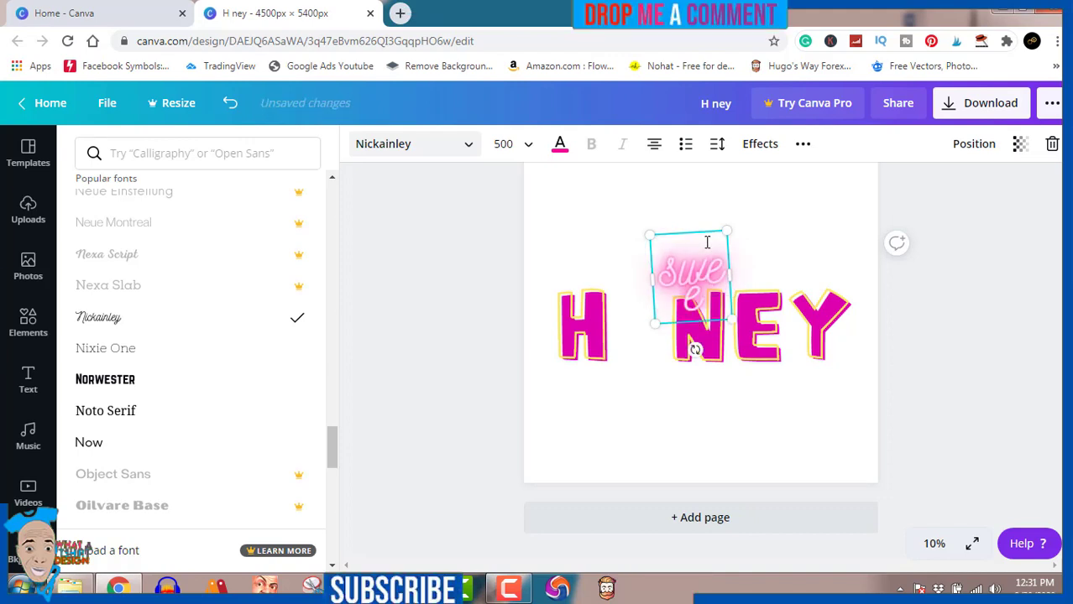
text(t)
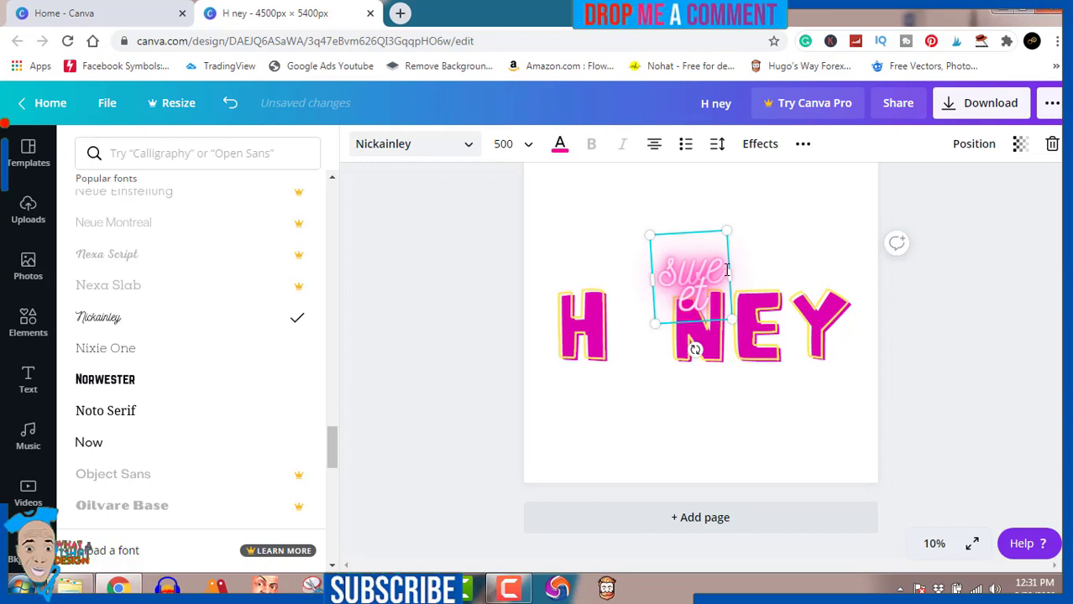
drag(727, 275, 843, 266)
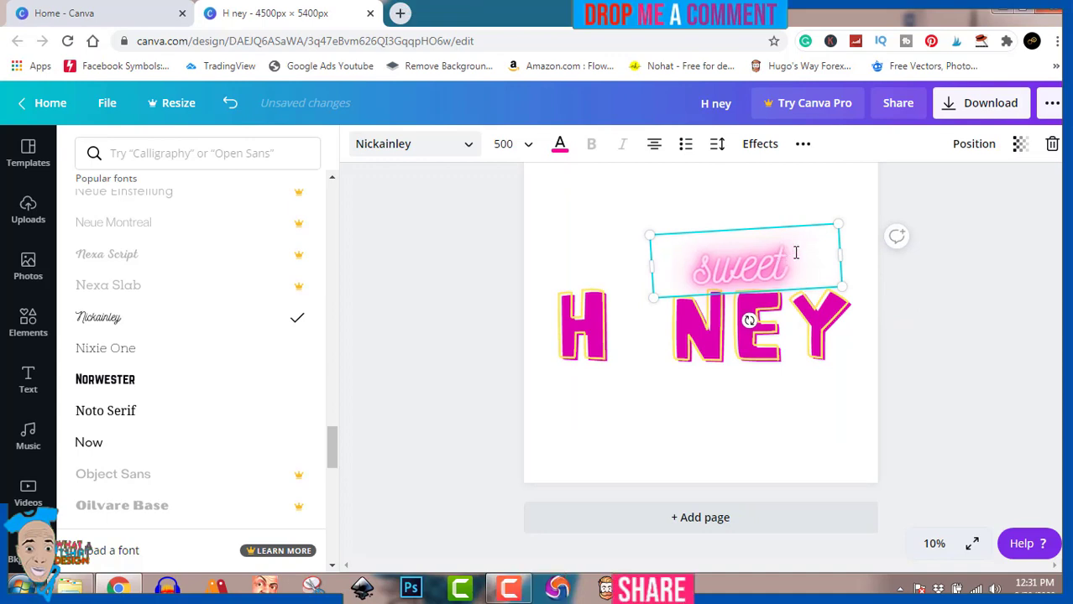
text(like)
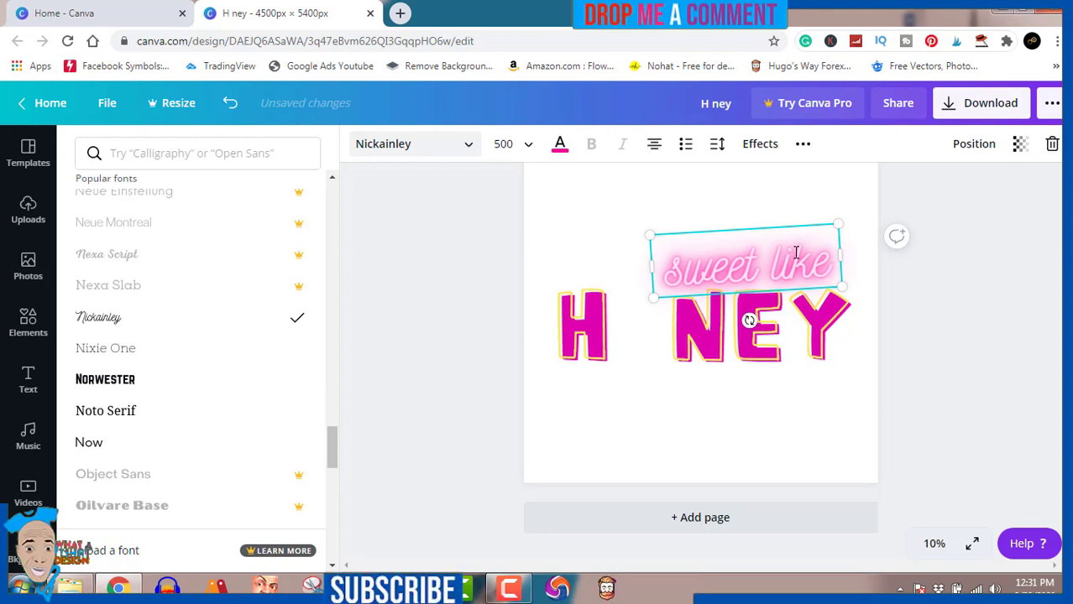
click(962, 284)
click(962, 284)
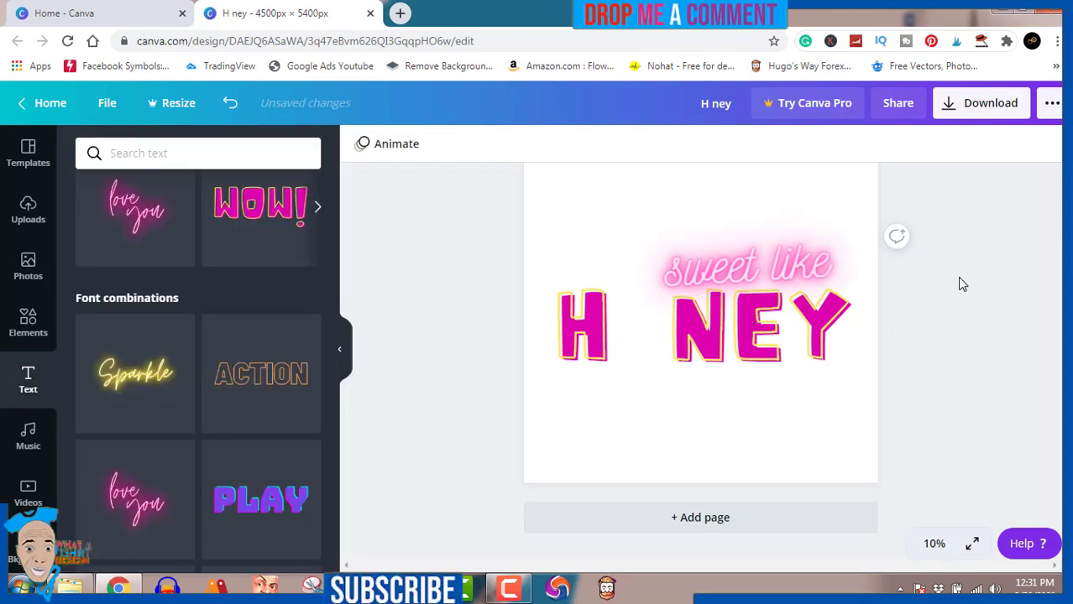
- Move the "sweet like" text slightly right and down so it sits just above the letters "NEY"
click(801, 268)
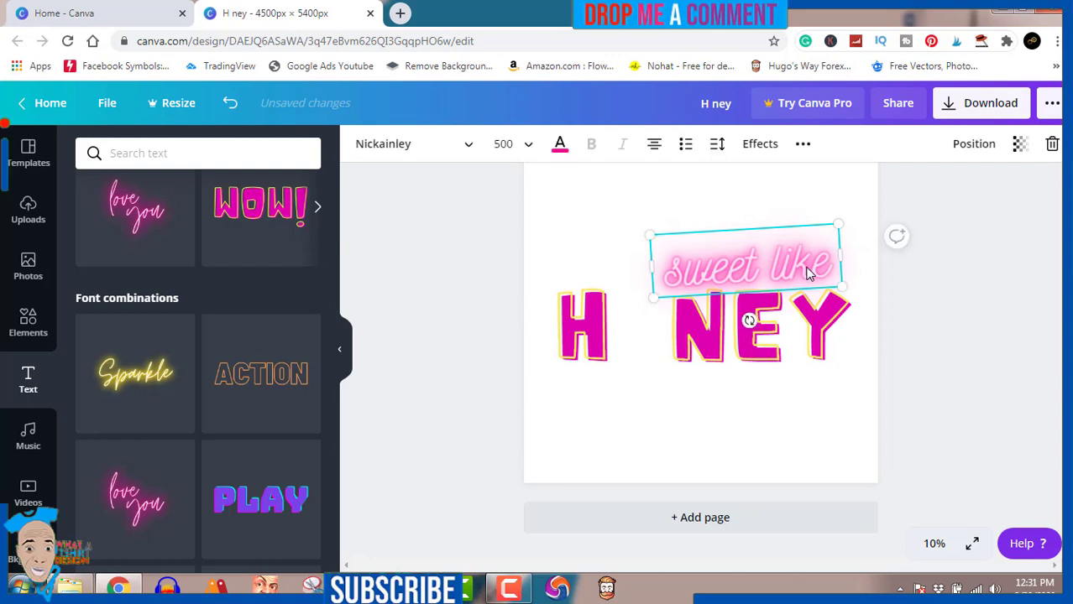
drag(810, 267, 809, 270)
click(961, 263)
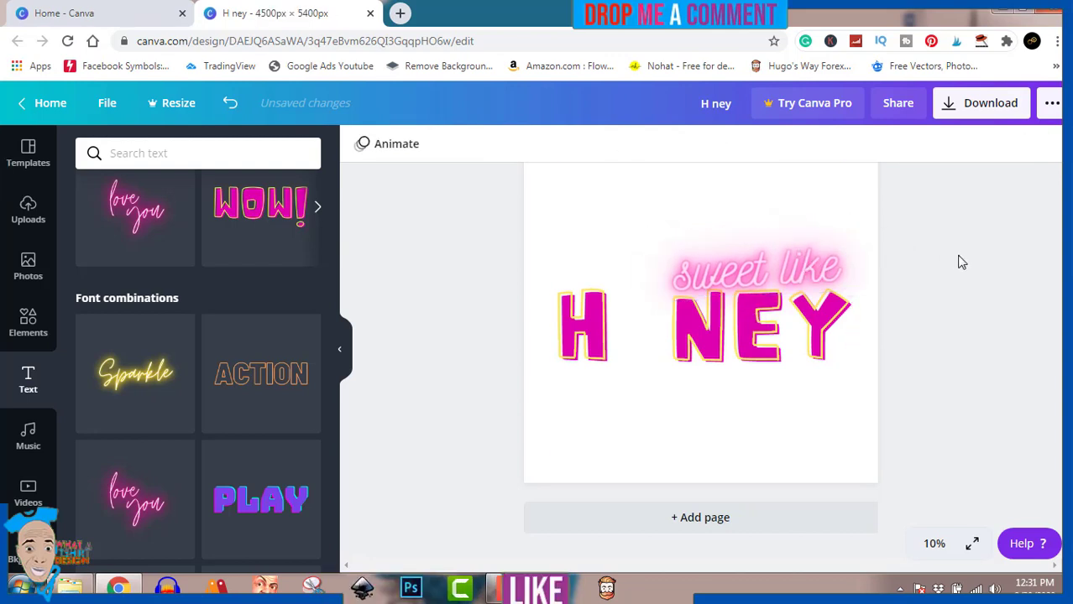
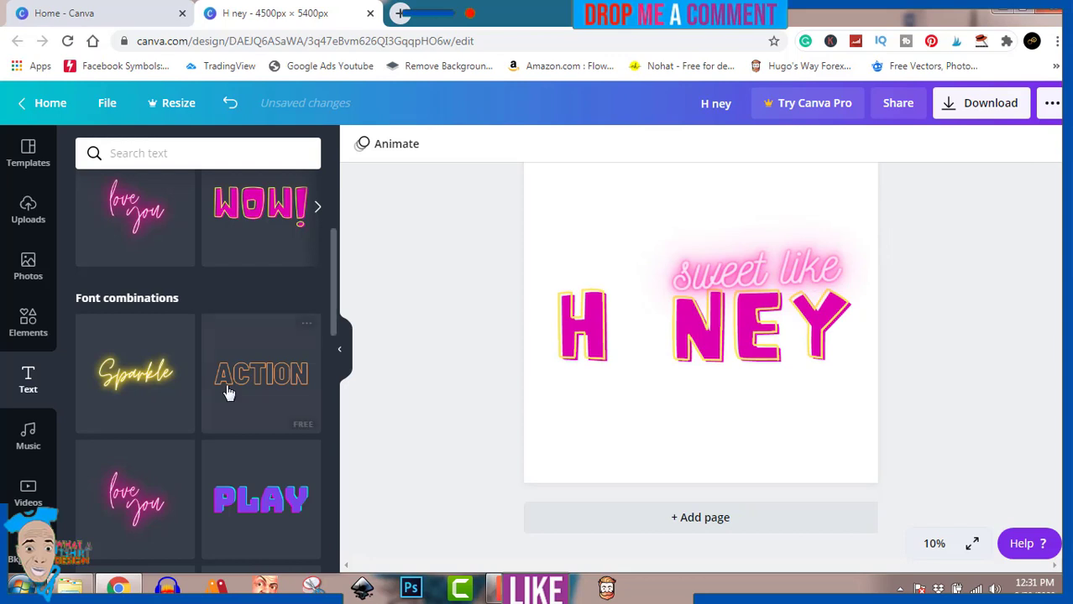
- Search the elements for "bee" and add the smiling yellow cartoon bee with blue wings to the page
click(27, 328)
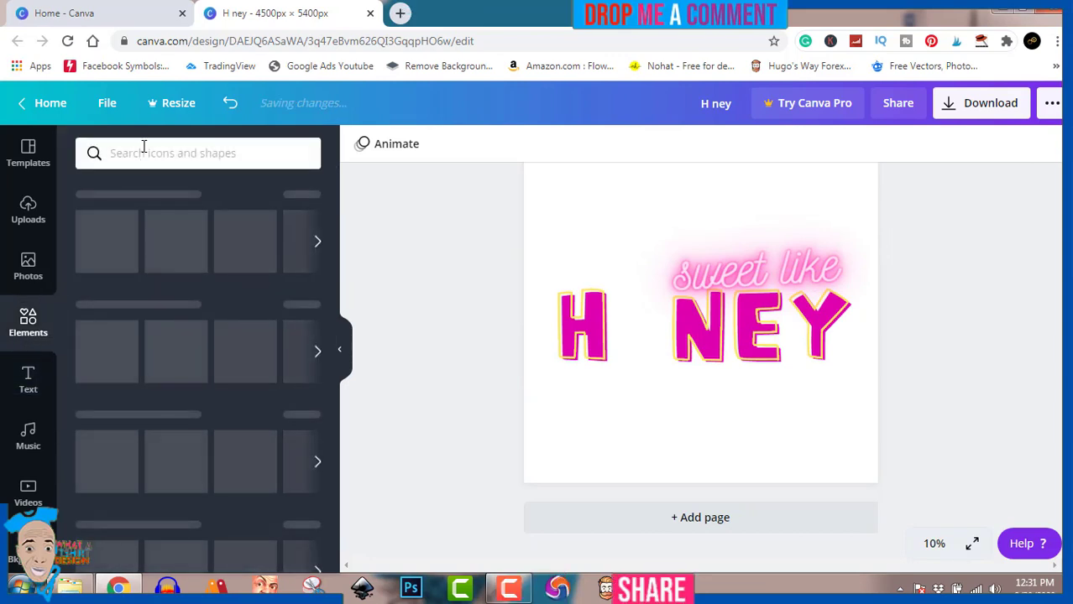
click(144, 148)
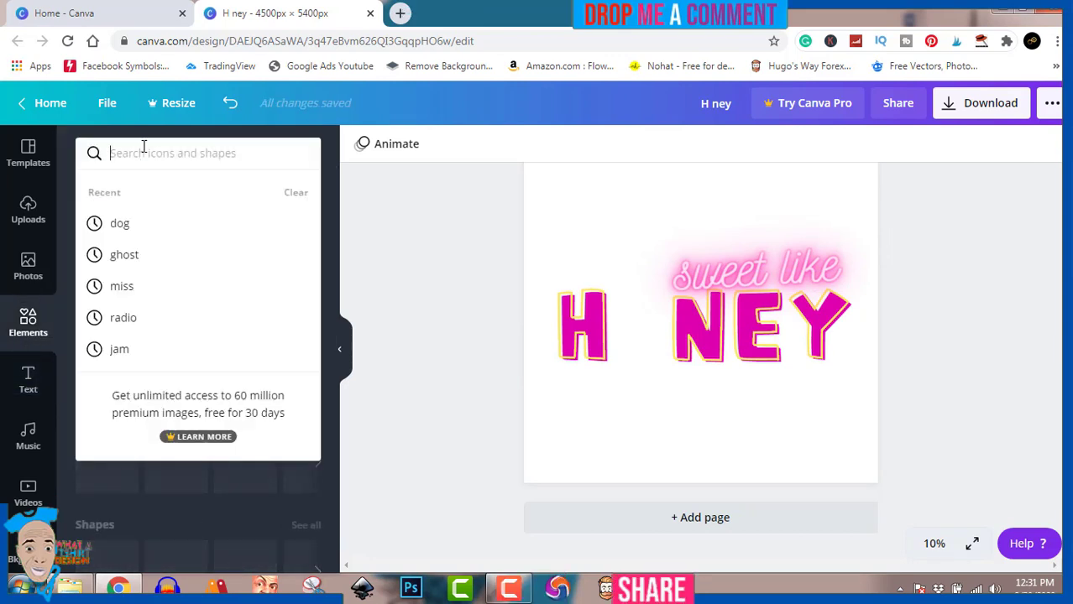
text(b)
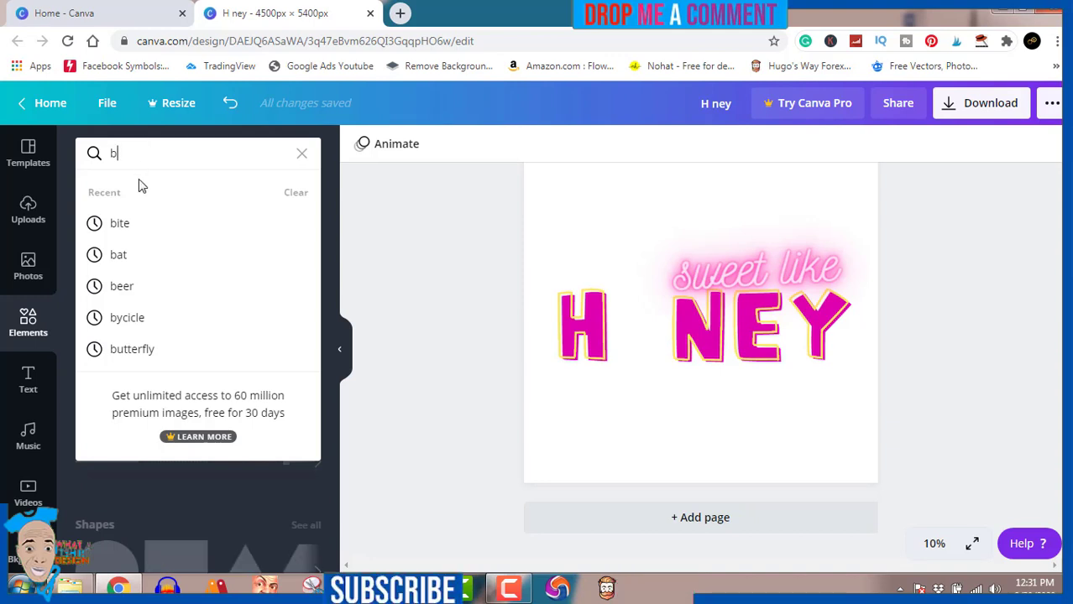
text(ee)
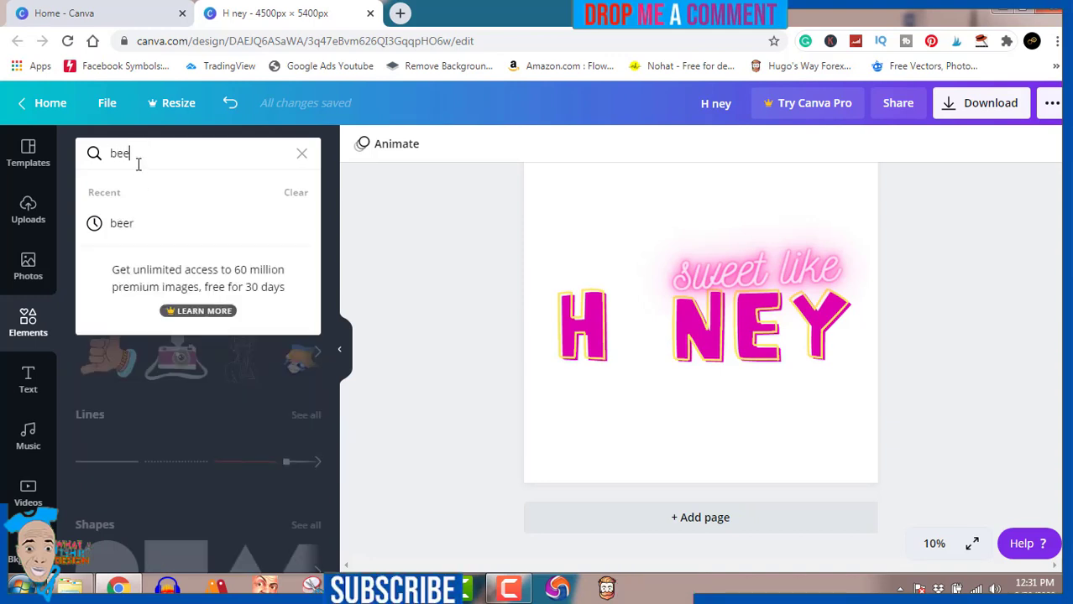
key(Return)
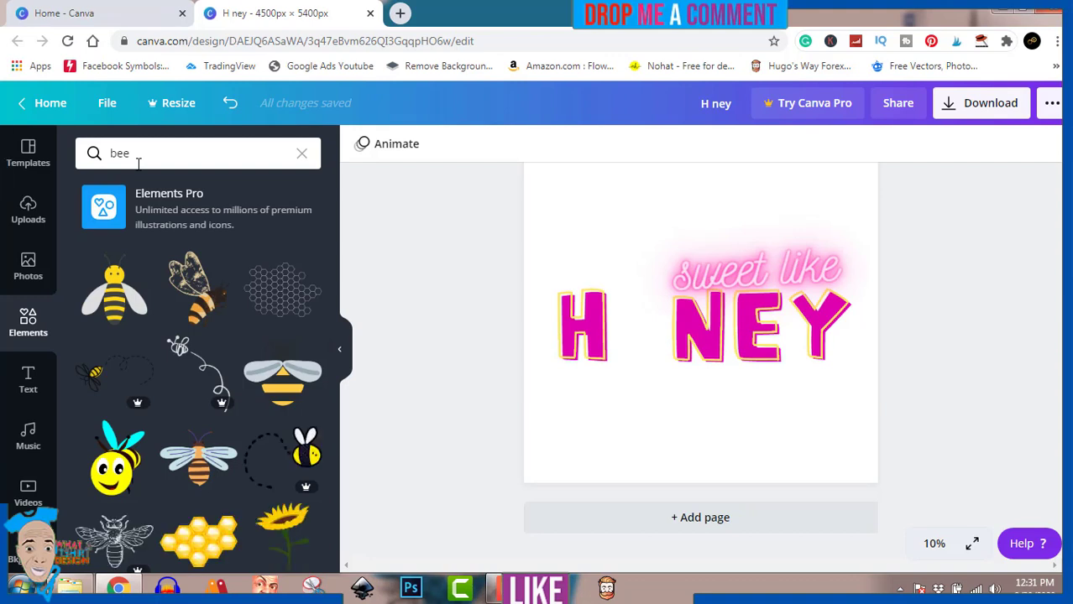
click(111, 469)
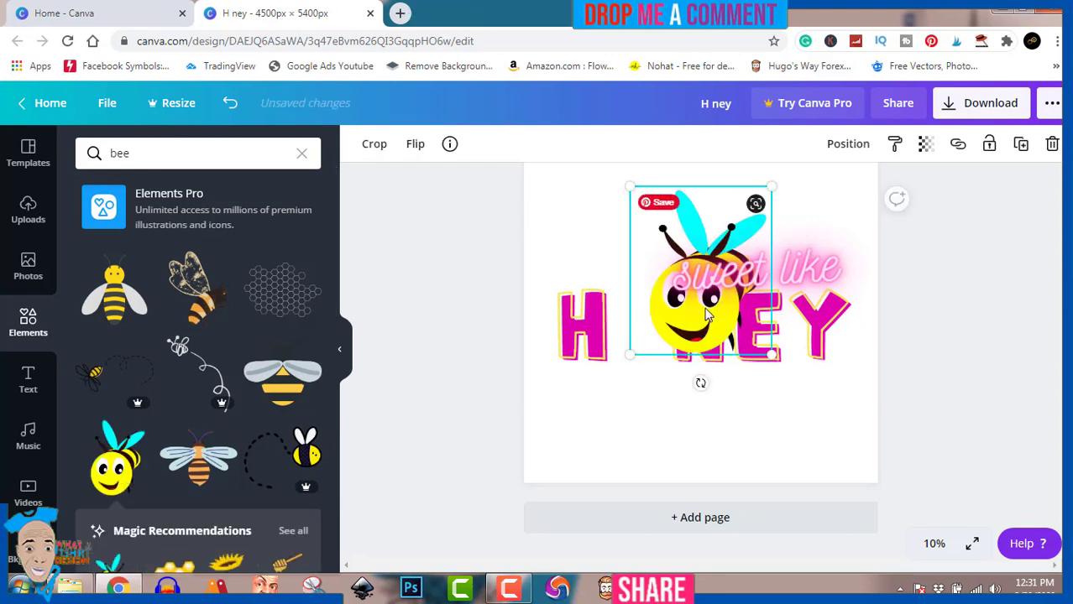
- Shrink the smiling bee and place it in the gap between the H and the N as the letter O
drag(705, 315, 639, 342)
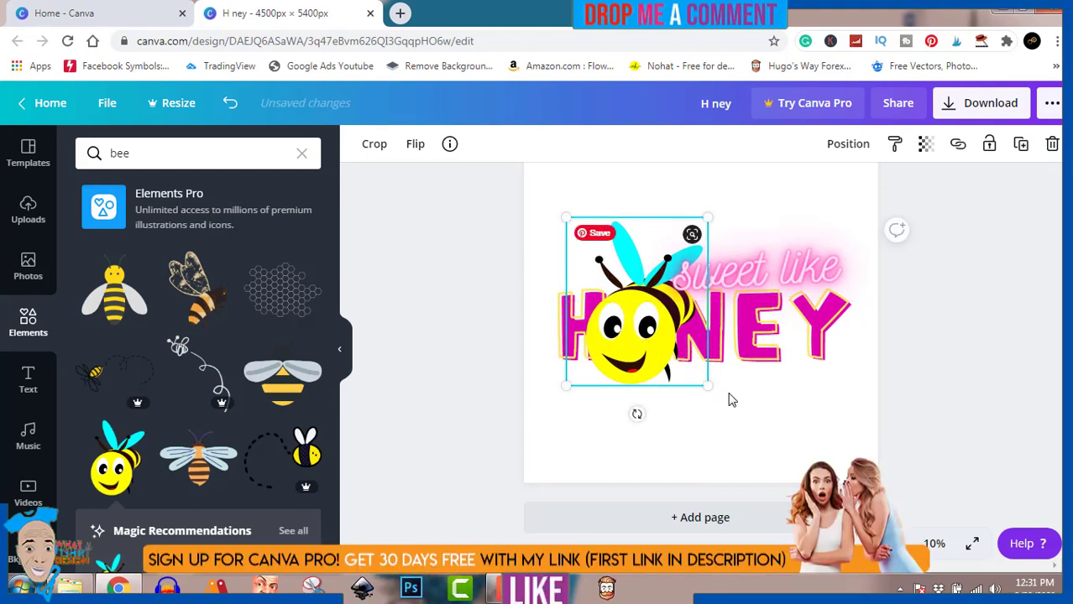
drag(706, 383, 666, 346)
drag(611, 299, 627, 314)
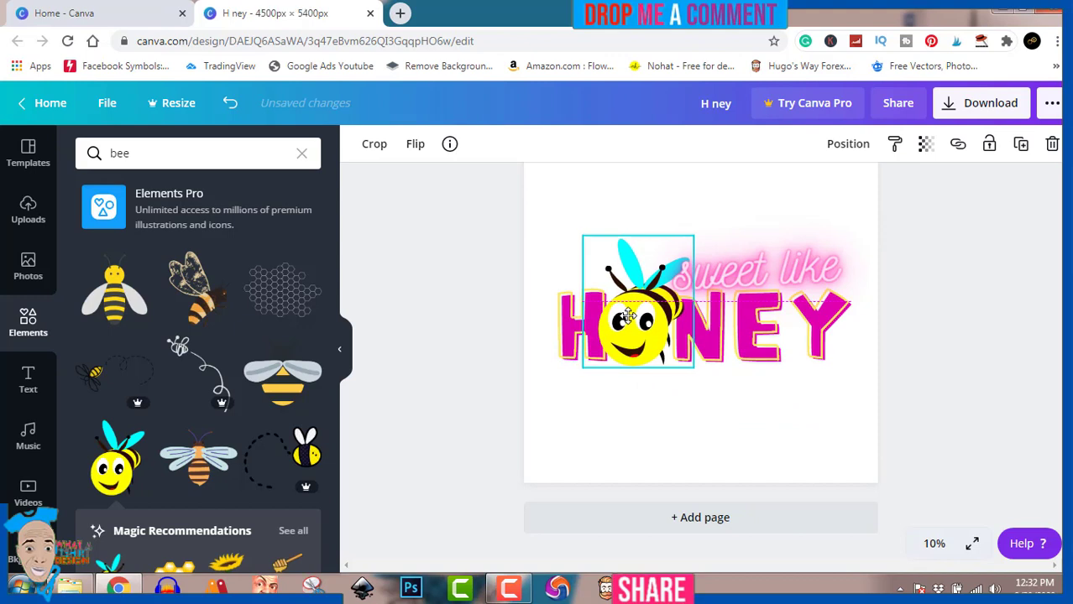
click(964, 332)
- Add the bee with the dashed looping flight trail and place it over the upper part of "sweet like"
scroll(1059, 322, up, 3)
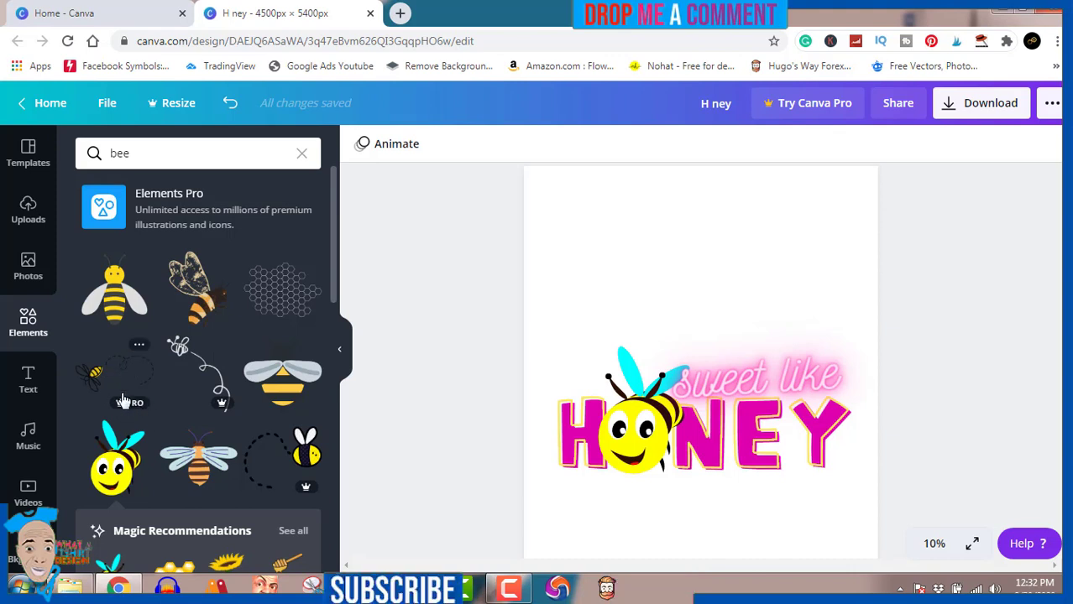
click(109, 366)
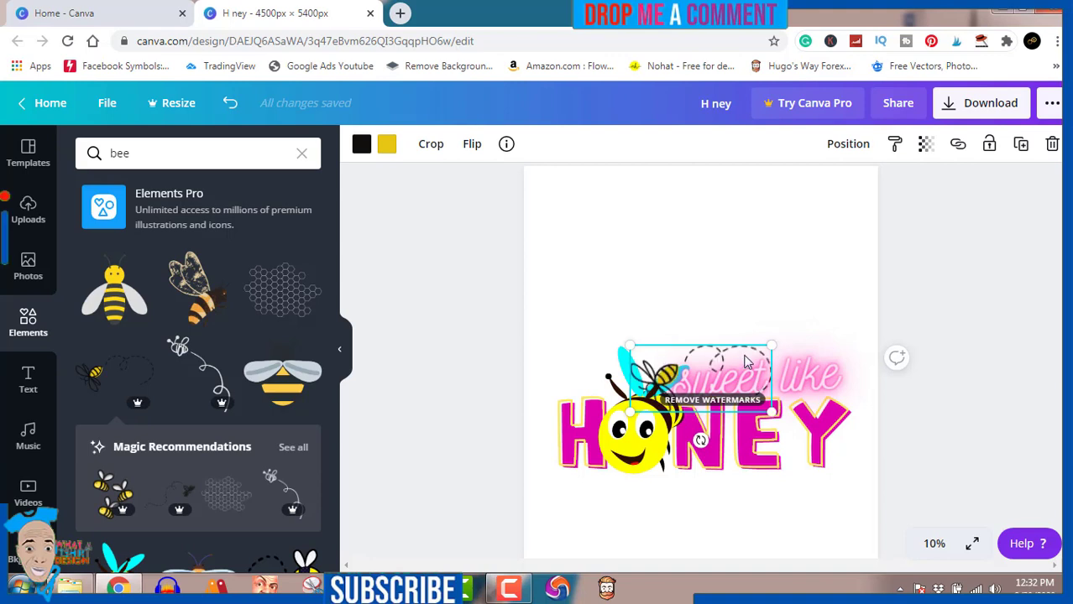
drag(748, 361, 816, 330)
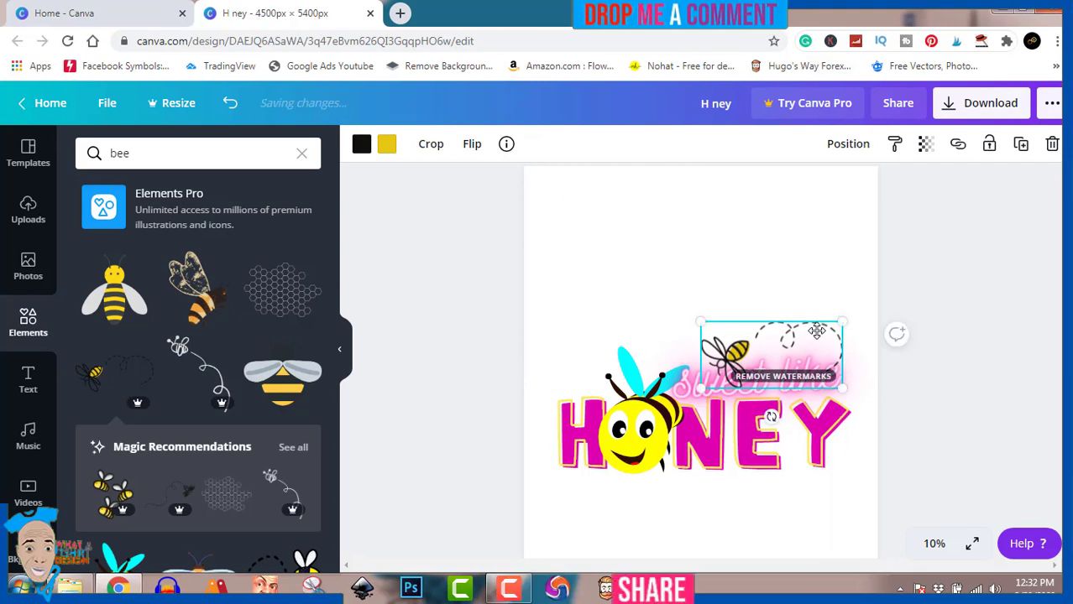
click(953, 289)
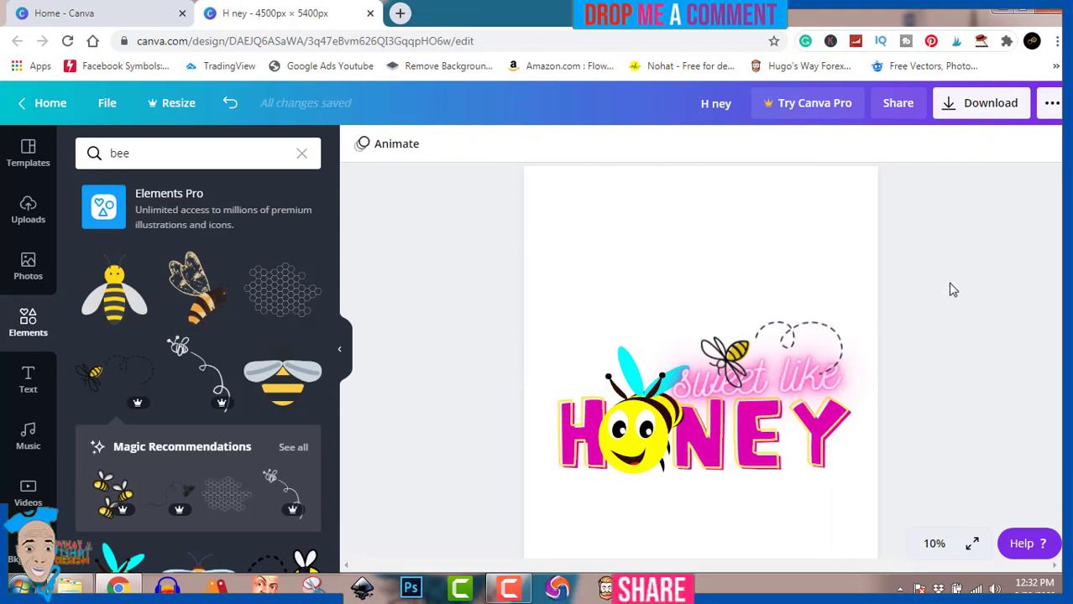
- Delete the bee with the dashed looping flight trail from above the "sweet like" text
click(831, 334)
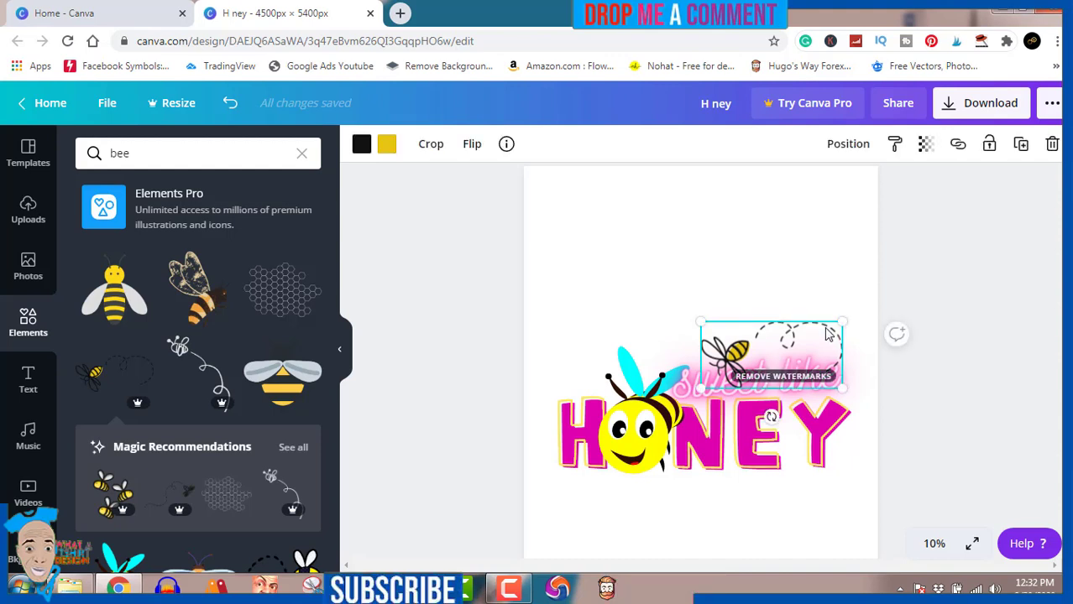
key(Delete)
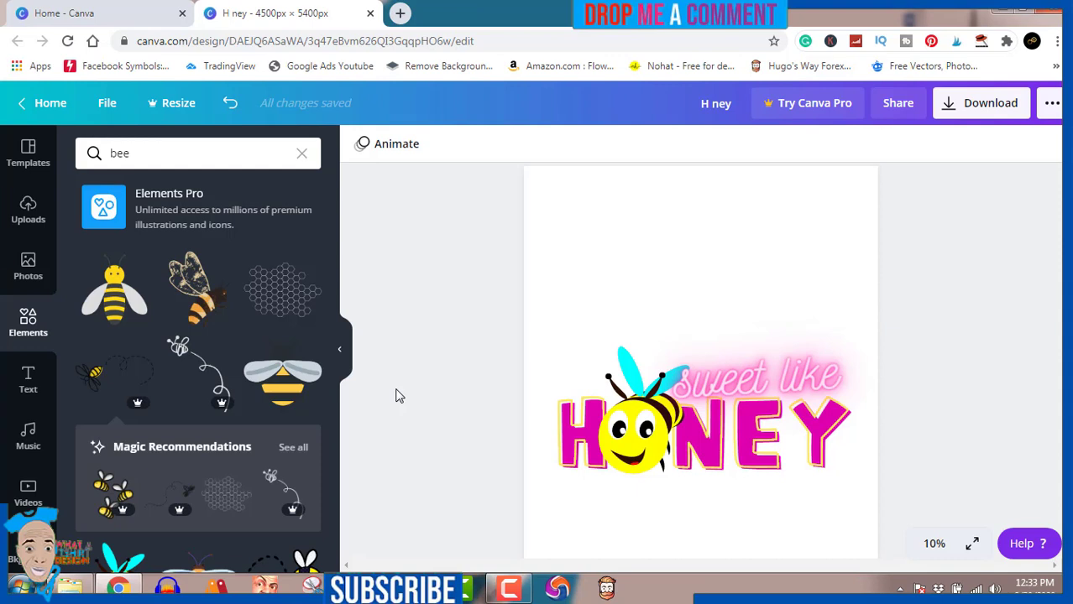
click(510, 594)
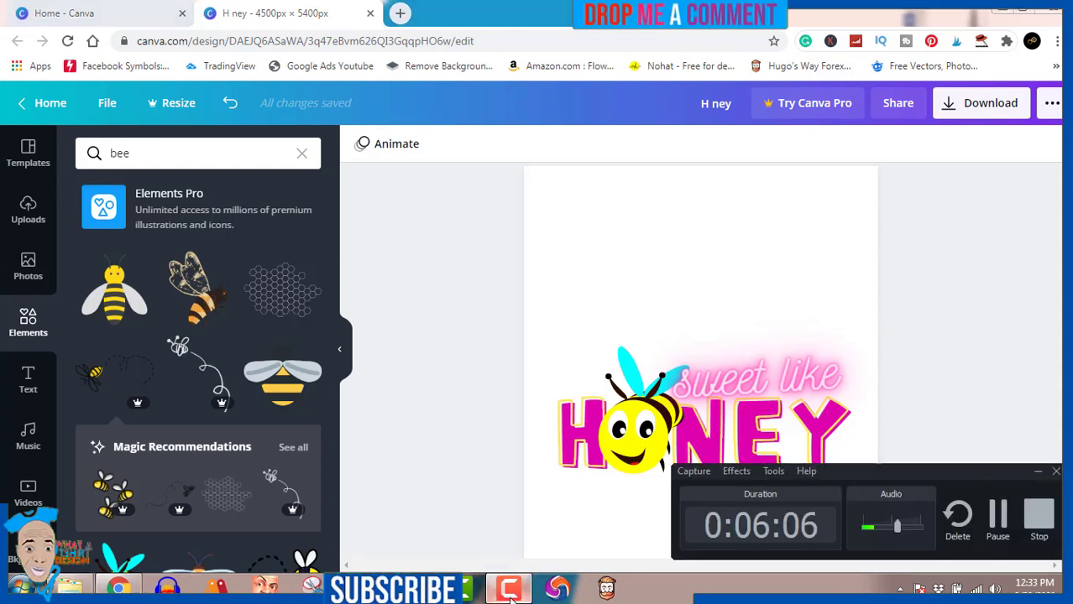
click(510, 594)
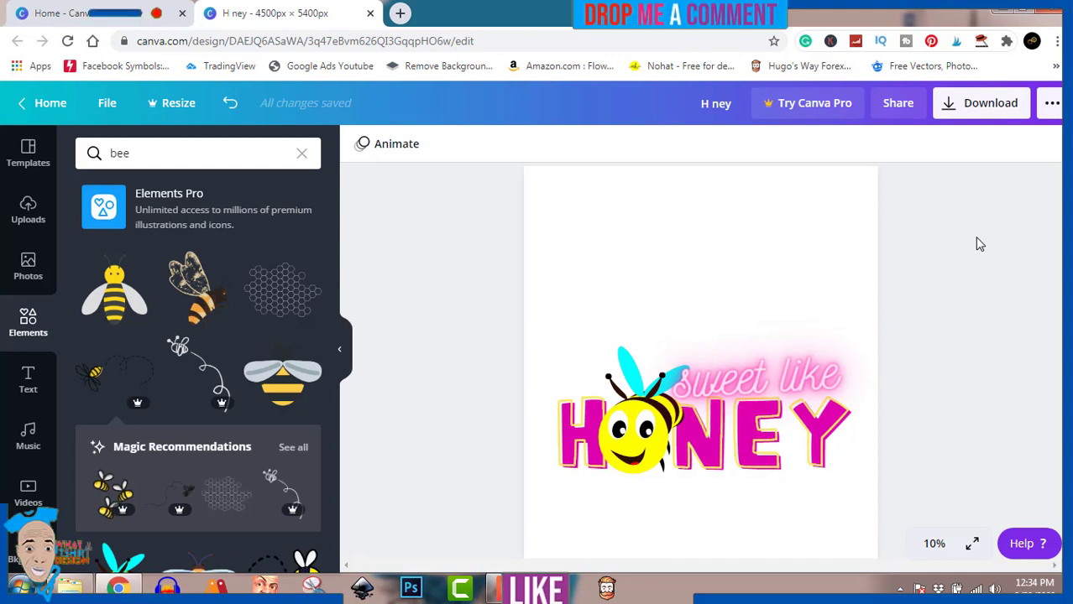
- Download the design as a PNG at 4500 x 5400 px and dismiss the post-scheduling offer
click(974, 118)
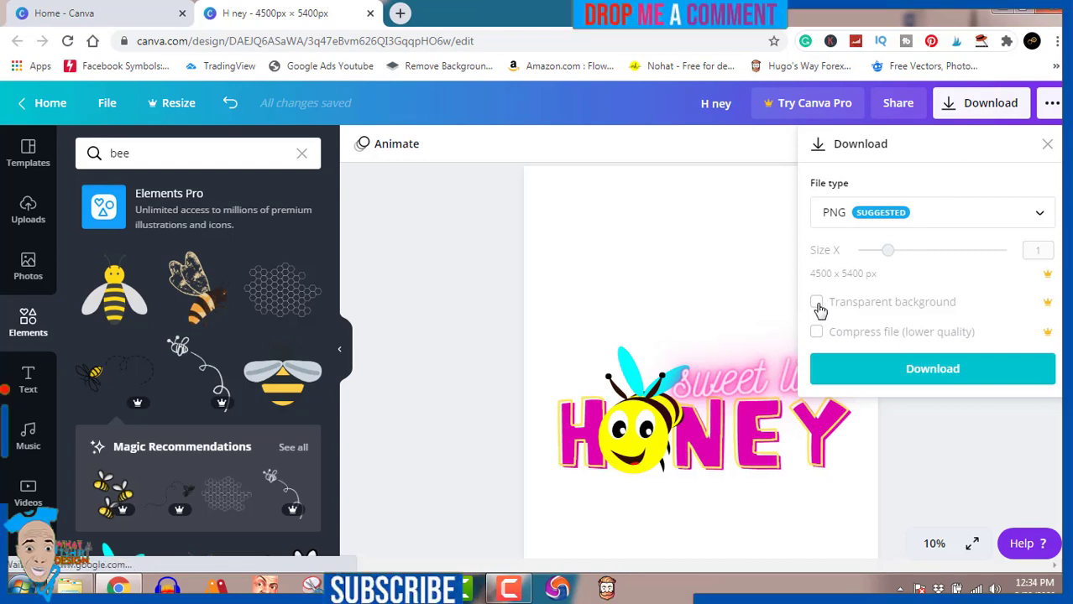
click(920, 371)
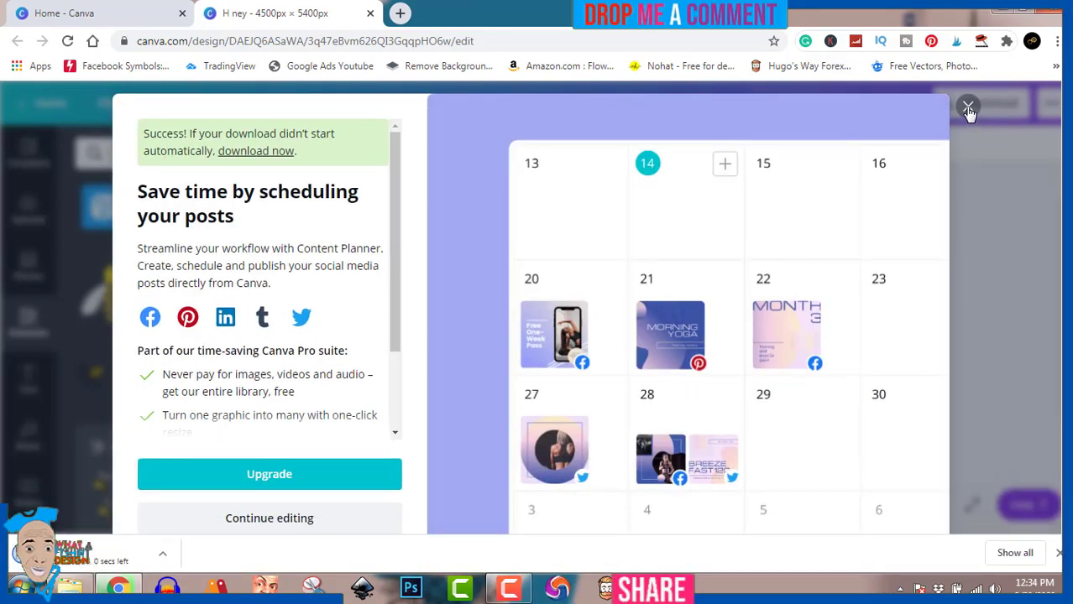
click(967, 106)
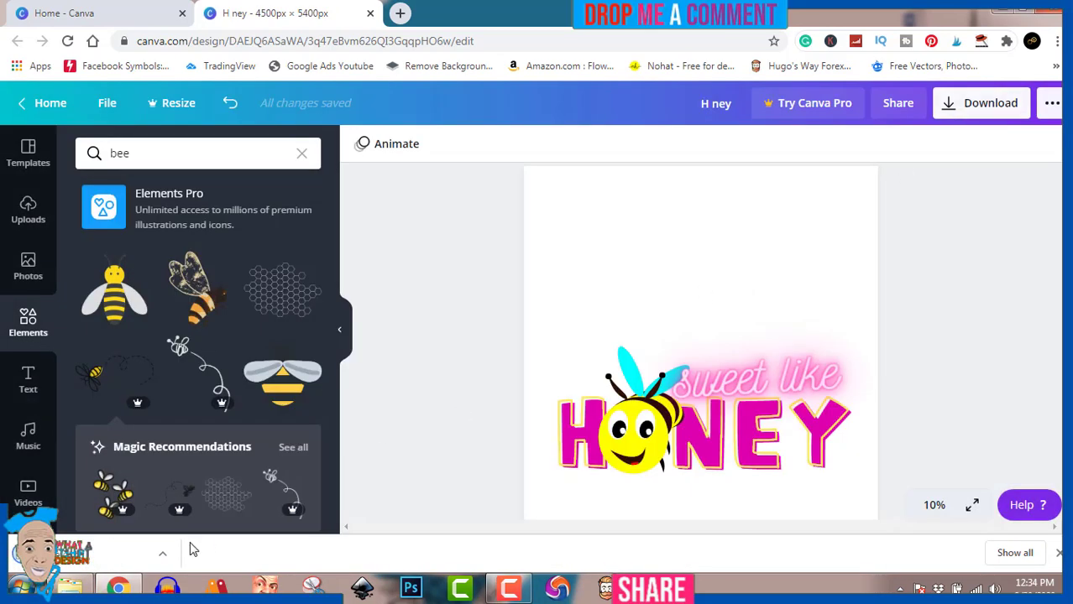
- Show the downloaded file in its folder and open the H ney image in Windows Photo Viewer
click(163, 553)
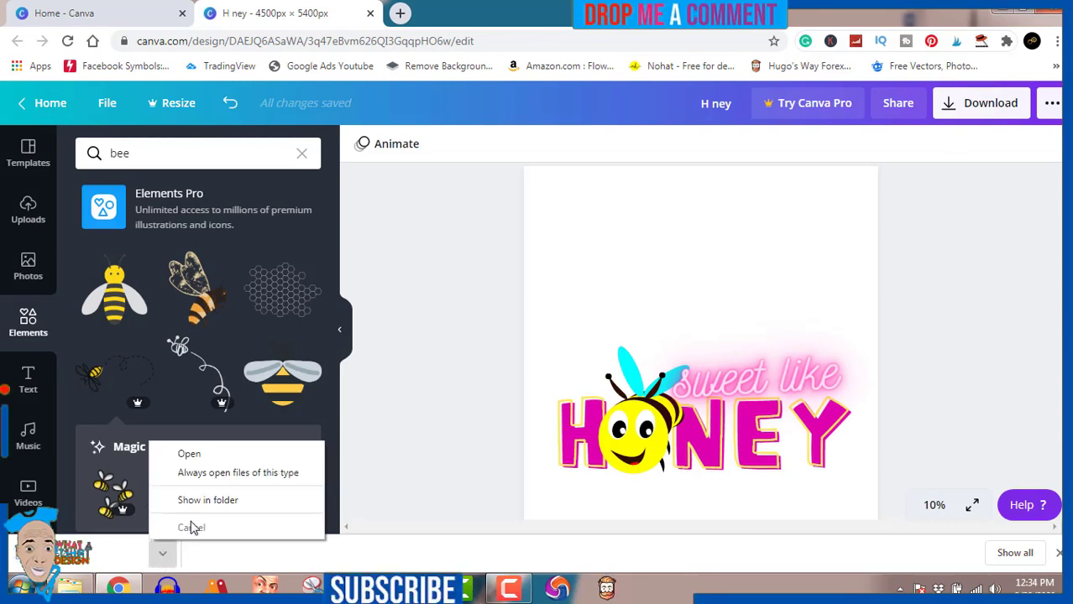
click(228, 499)
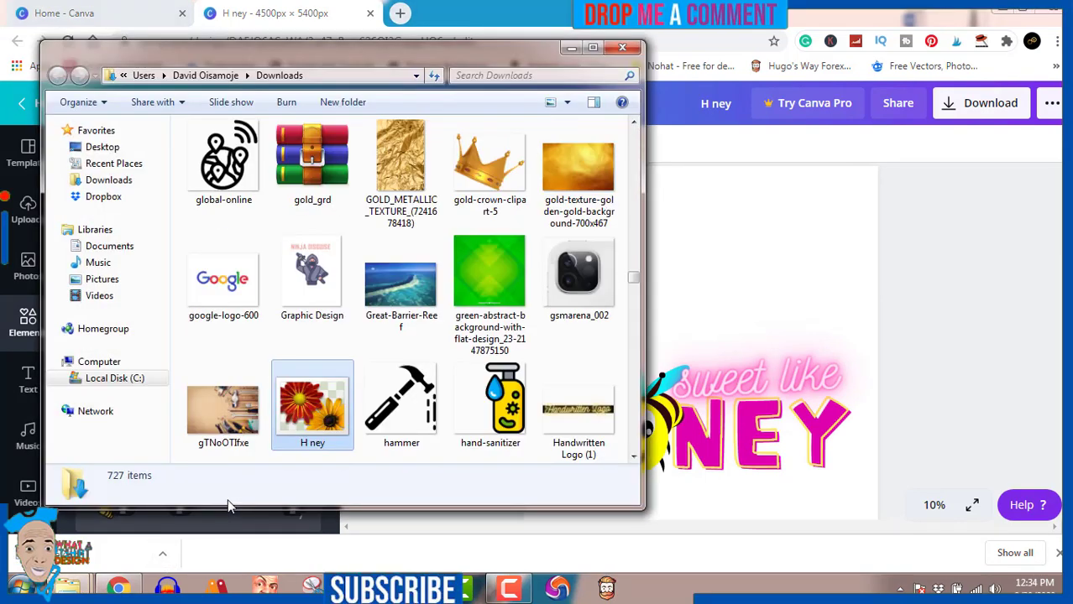
double_click(315, 415)
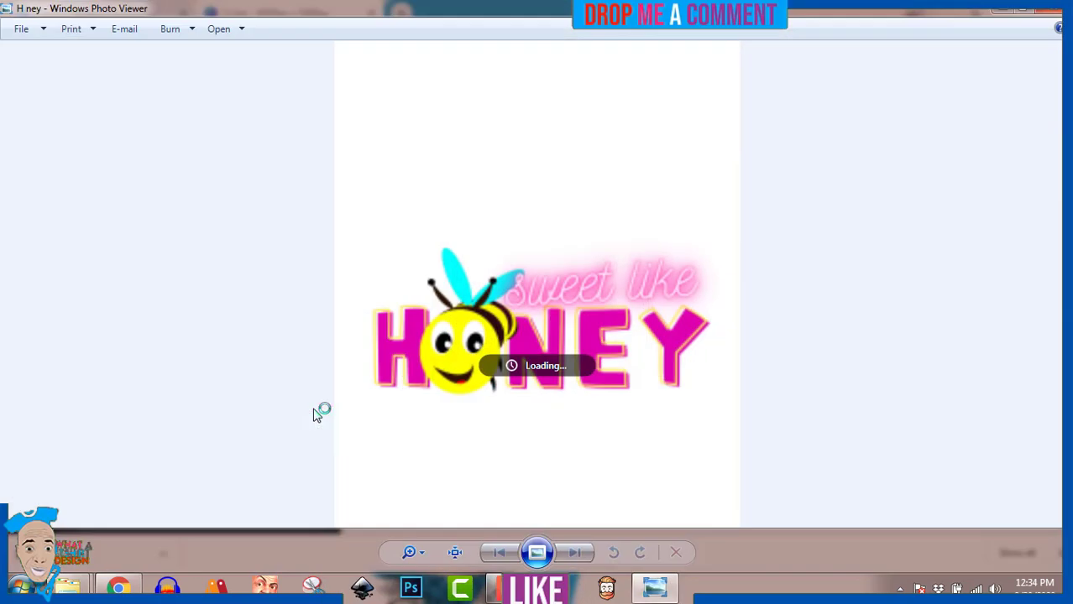